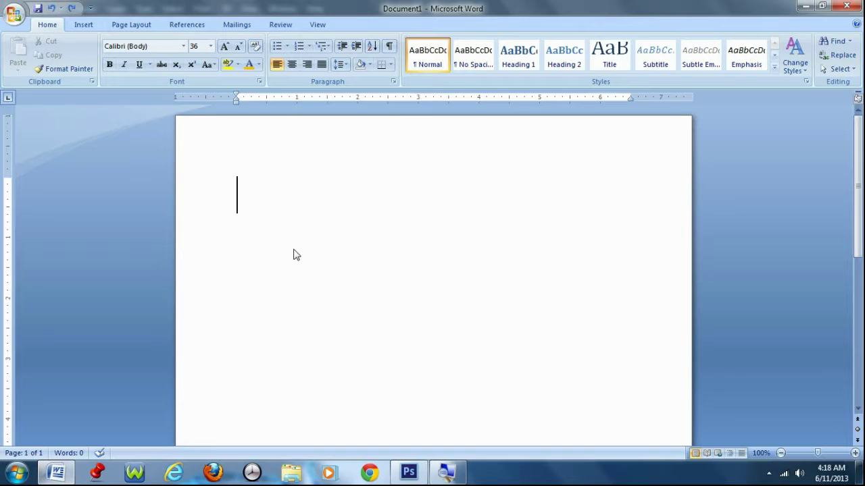
Type the heading '1. Load Photoshop presets' into the Word notes document.
left_click(57, 472)
type("1. ")
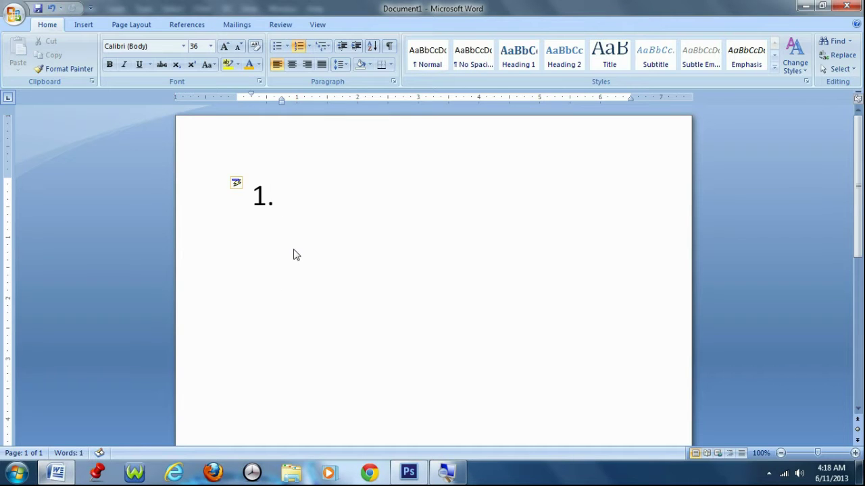
type("Load Photoshop")
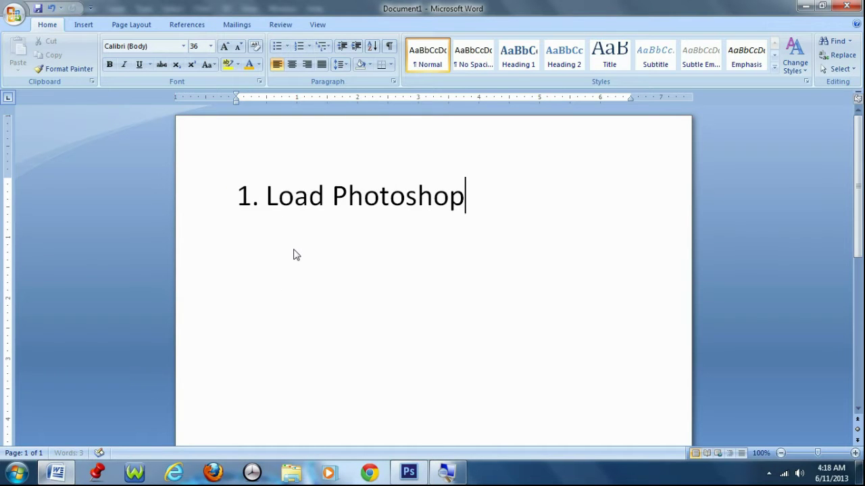
type(" presets")
Load the Pure Art Hand Drawing 16 action set into the Actions panel.
left_click(806, 6)
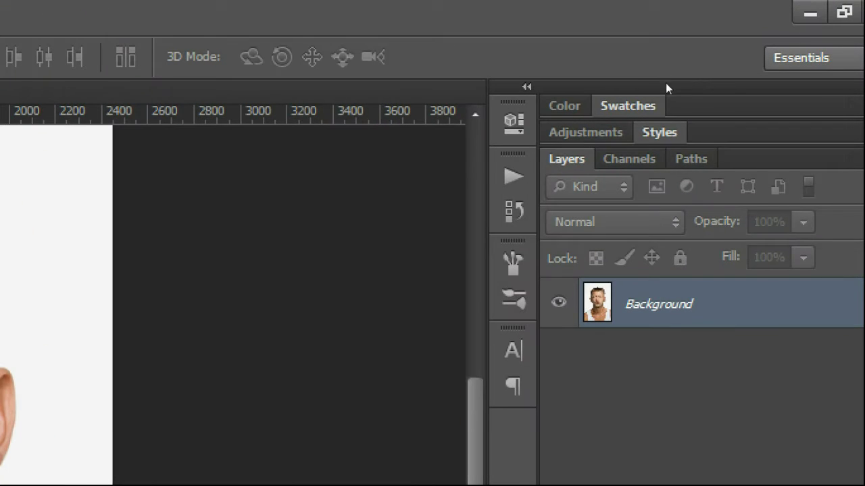
left_click(513, 176)
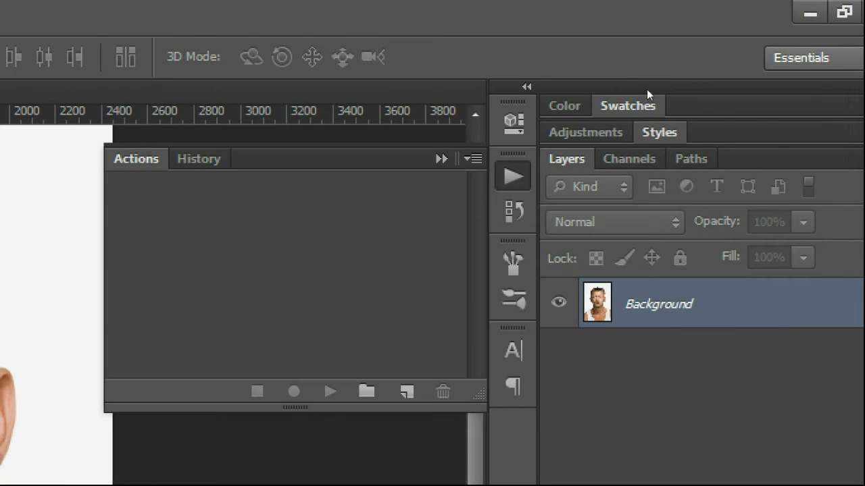
left_click(470, 159)
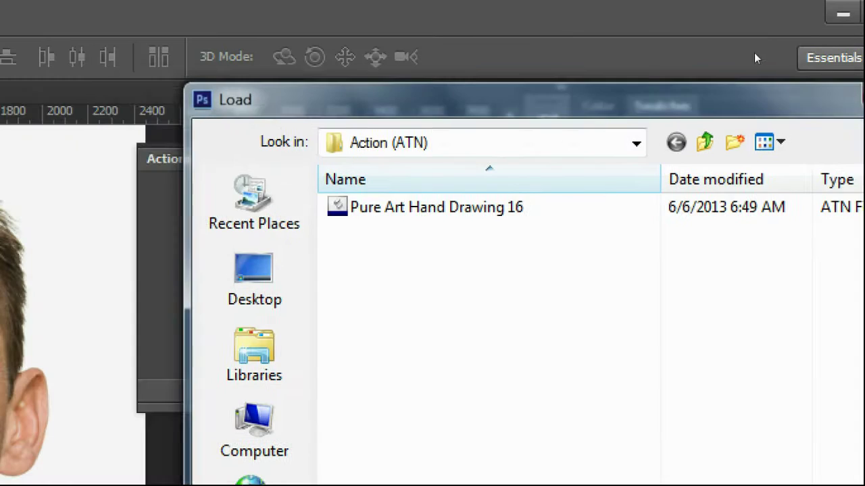
double_click(367, 199)
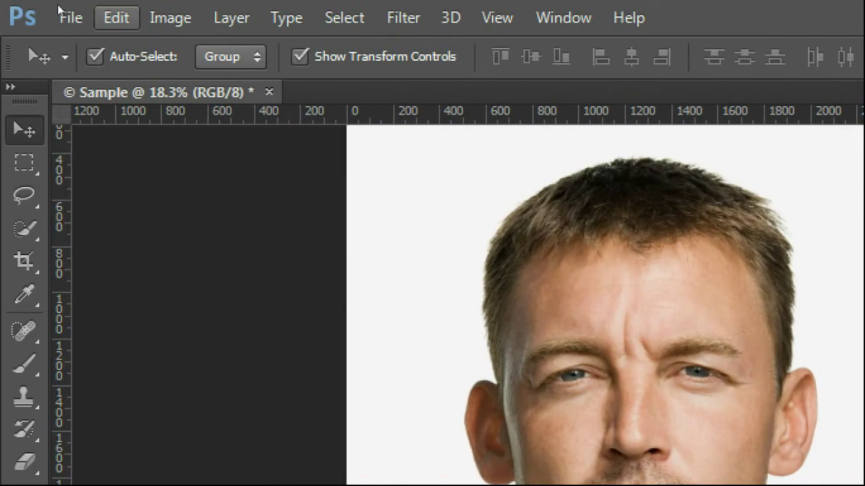
Load the Pure Art 16 brushes and Pure Art 16 patterns through the Preset Manager.
left_click(116, 16)
key("Return")
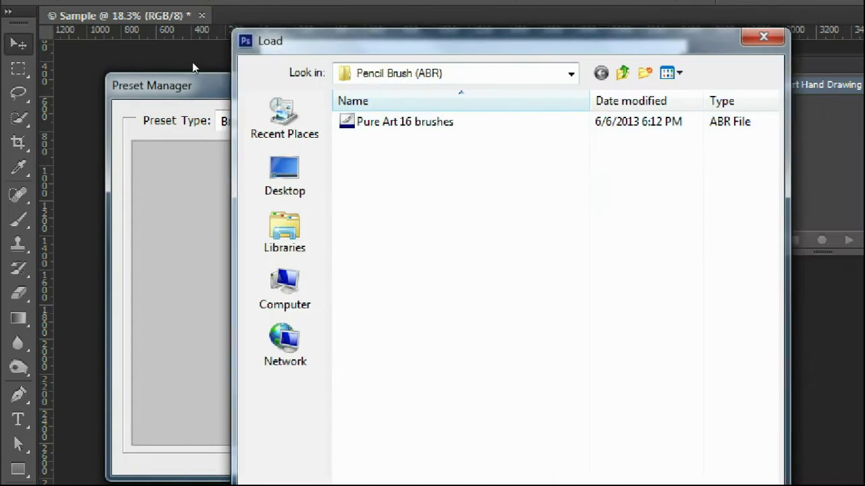
double_click(367, 120)
left_click(218, 121)
left_click(229, 199)
key("Return")
double_click(368, 121)
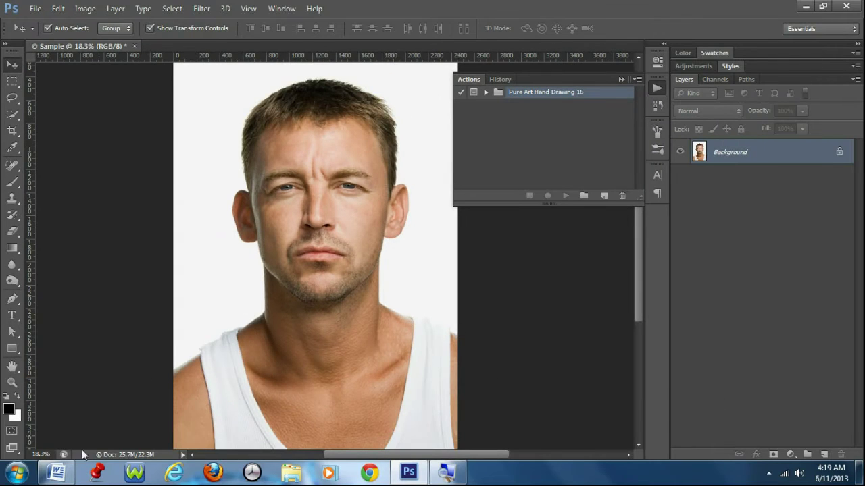
Change the Word note to '2. Play action', then expand the Pure Art Hand Drawing 16 set.
left_click(56, 473)
left_click(255, 196)
key("BackSpace")
type("2")
left_click_drag(550, 211, 267, 196)
type("Play action")
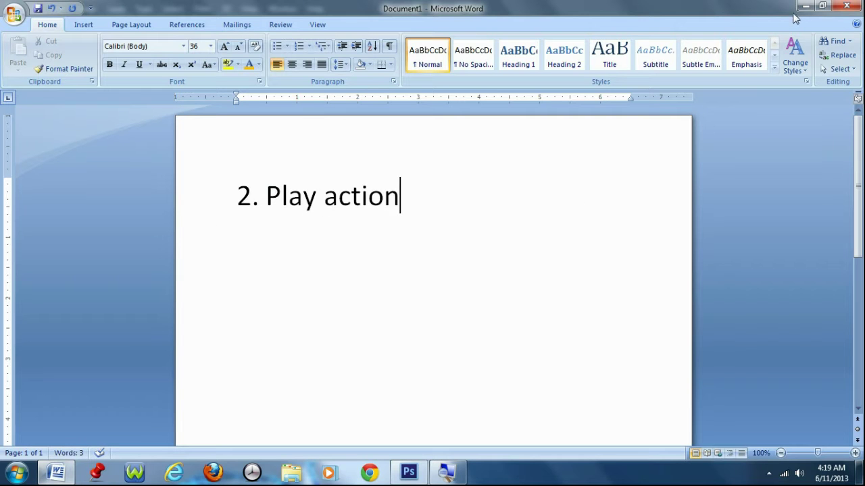
left_click(806, 5)
left_click(485, 93)
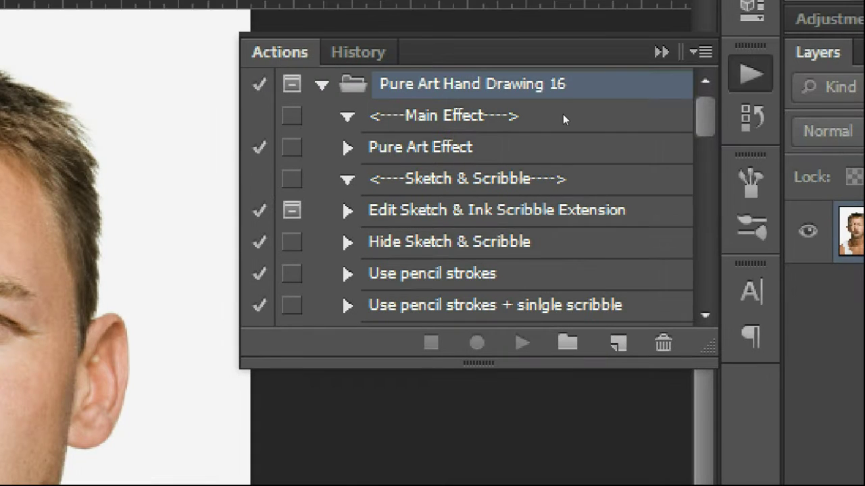
Play the Pure Art Effect action to turn the portrait into a pencil sketch.
left_click(565, 146)
left_click(521, 343)
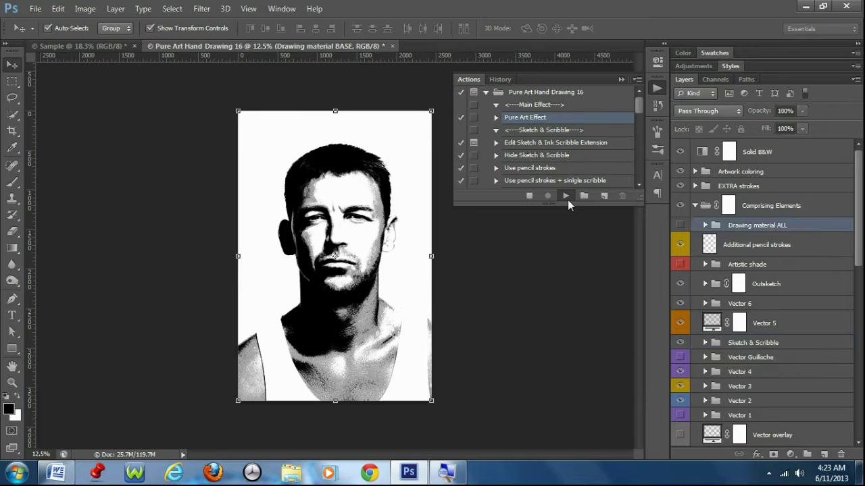
View the sketch full-screen, zoomed in and panned to frame the face.
left_click(621, 79)
left_click(538, 149)
key("f")
key("f")
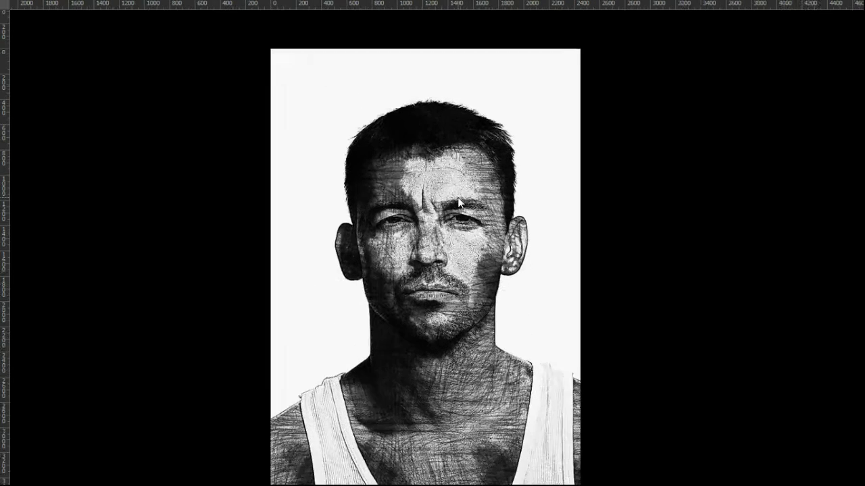
scroll(460, 215, "up", 5)
key("alt+space")
key("Escape")
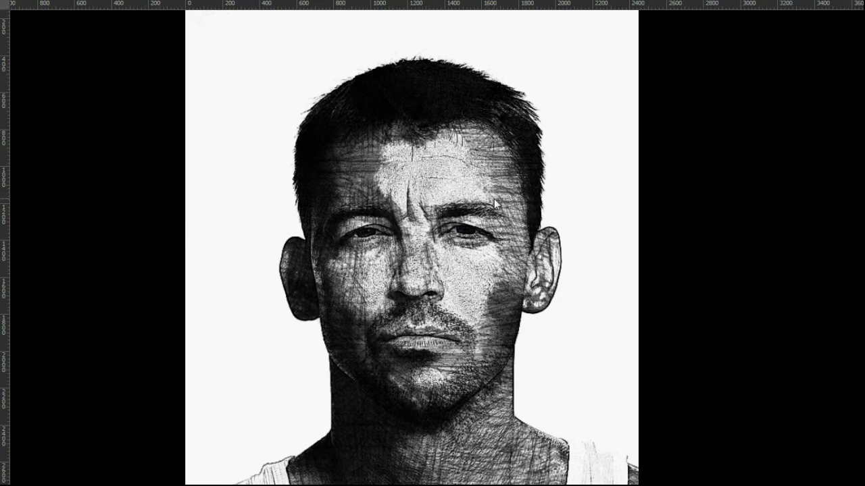
left_click_drag(493, 198, 436, 158)
key("Tab")
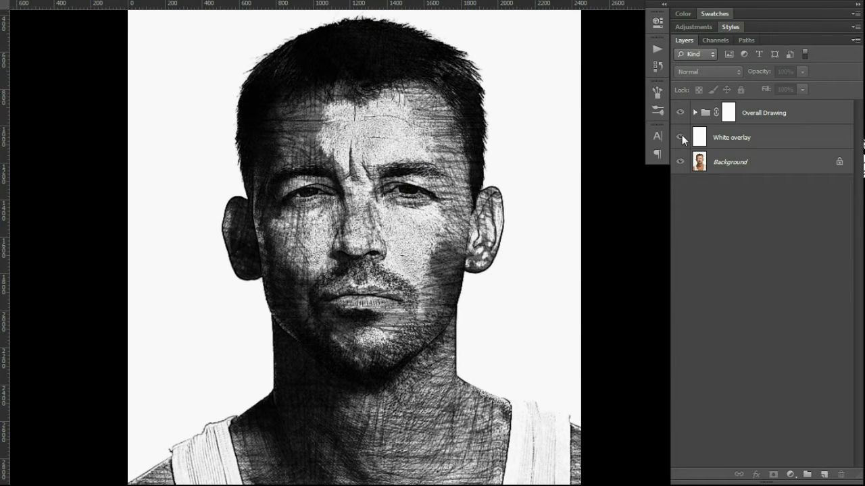
Toggle the White overlay off and on to compare the sketch with the original photo.
left_click(679, 114)
scroll(488, 135, "down", 5)
key("Tab")
left_click(680, 112)
left_click(681, 112)
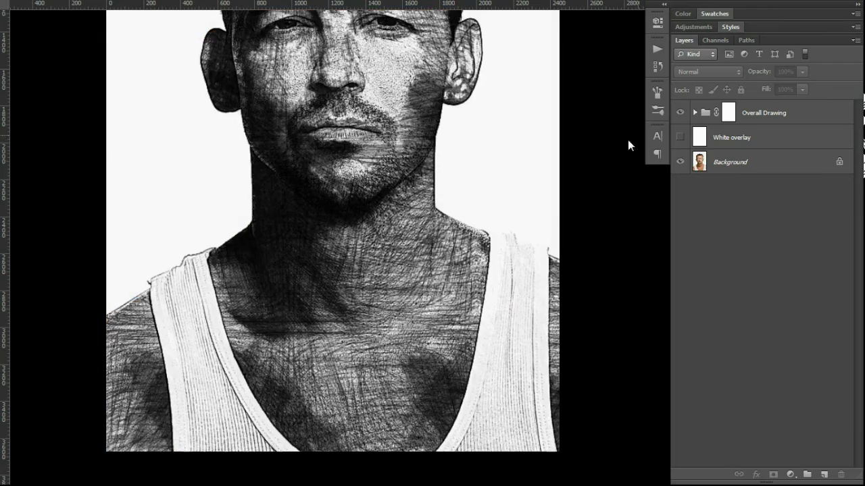
key("f")
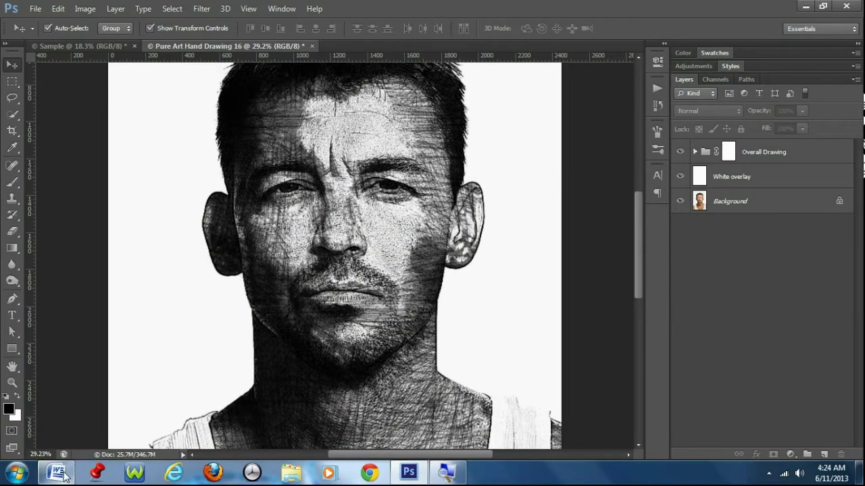
Replace the Word note text with 'Achieved all in ONE click.'.
left_click(57, 473)
key("ctrl+a")
type("Achieved")
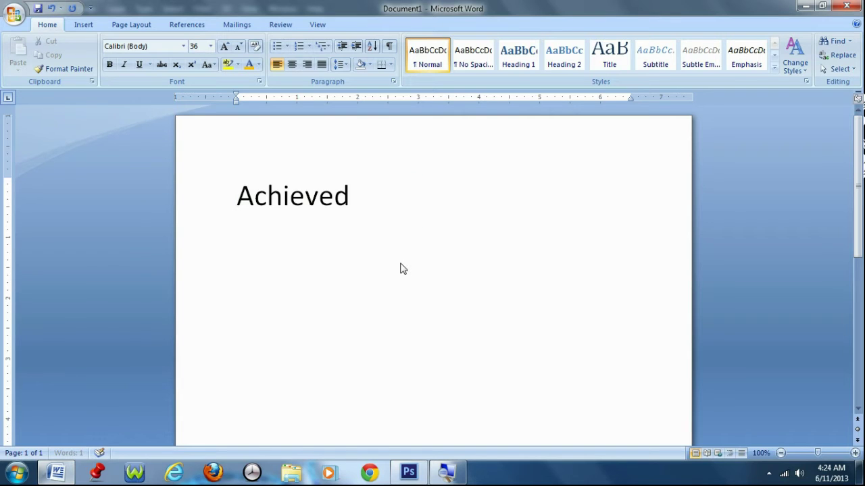
type(" all in ONE click.")
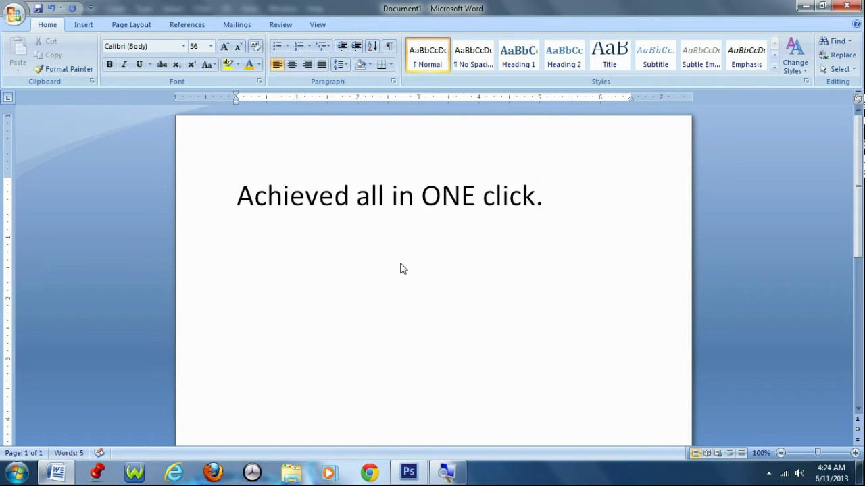
Enlarge the font size of the whole 'Achieved' note.
key("ctrl+a")
left_click(210, 46)
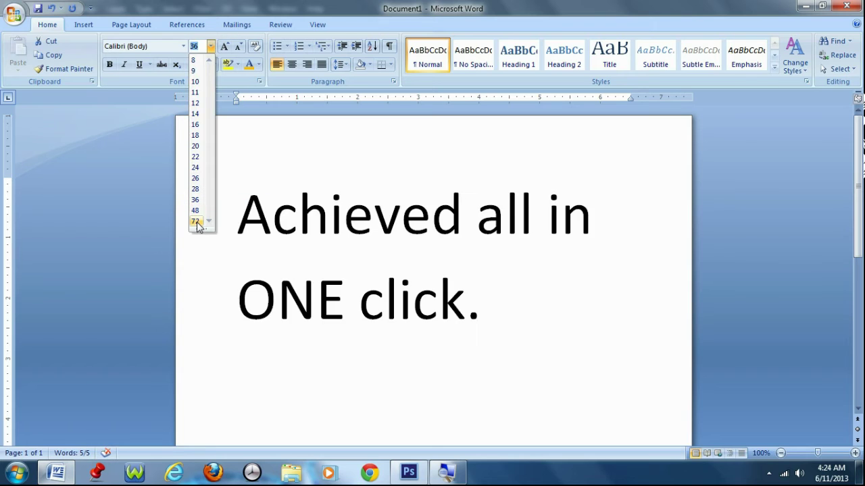
left_click(195, 211)
left_click(388, 270)
Rewrite the heading as '3. (Optional) – you can add freehand strokes to the drawing'.
left_click(250, 208)
key("BackSpace")
type("3. Play action")
left_click_drag(400, 203, 286, 196)
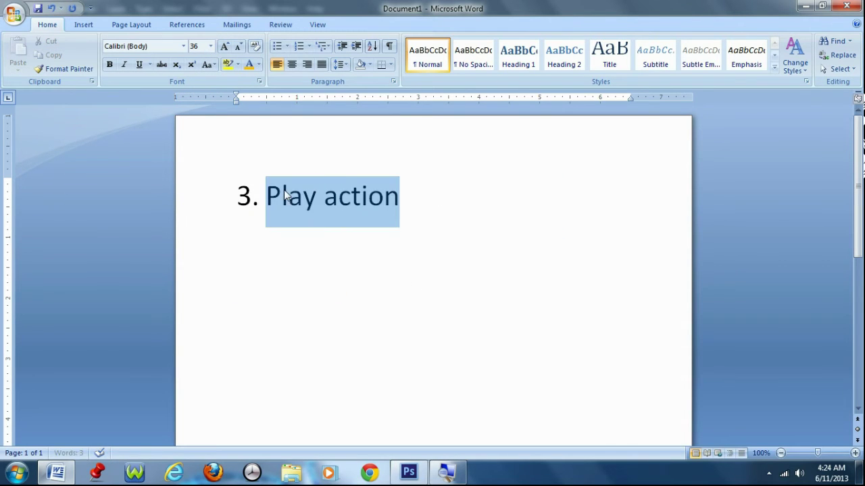
type("(Optional) – ")
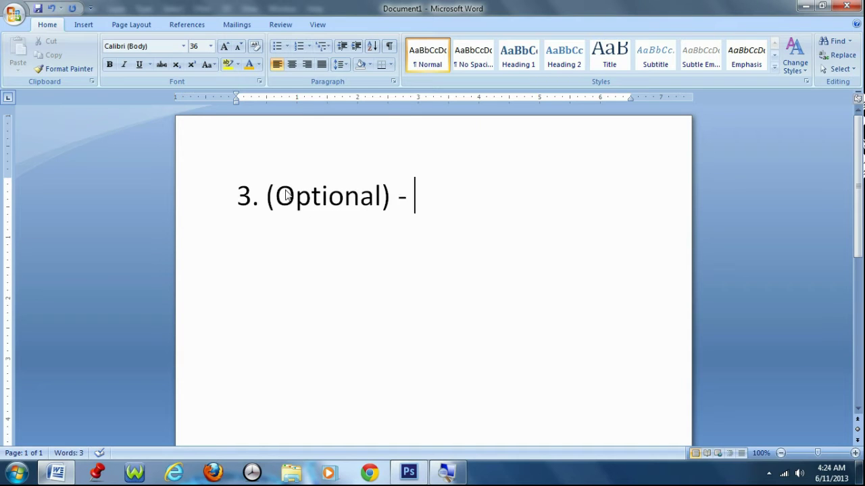
type("you can add free")
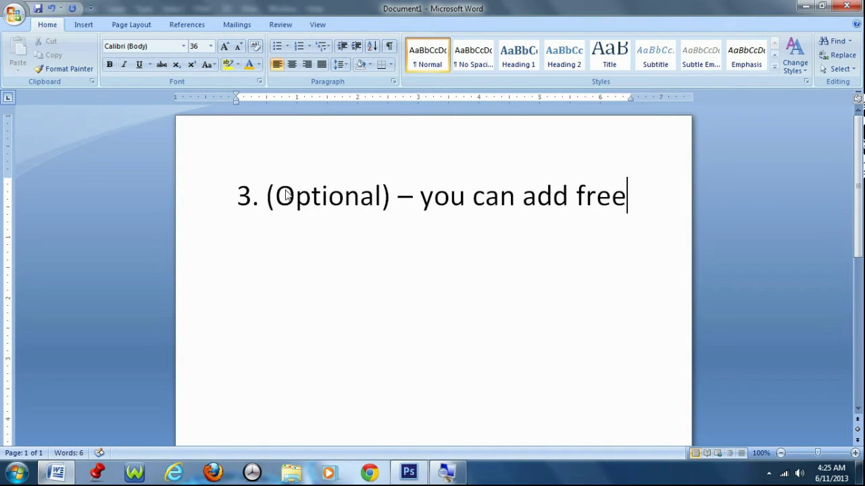
type("hand strokes to the d")
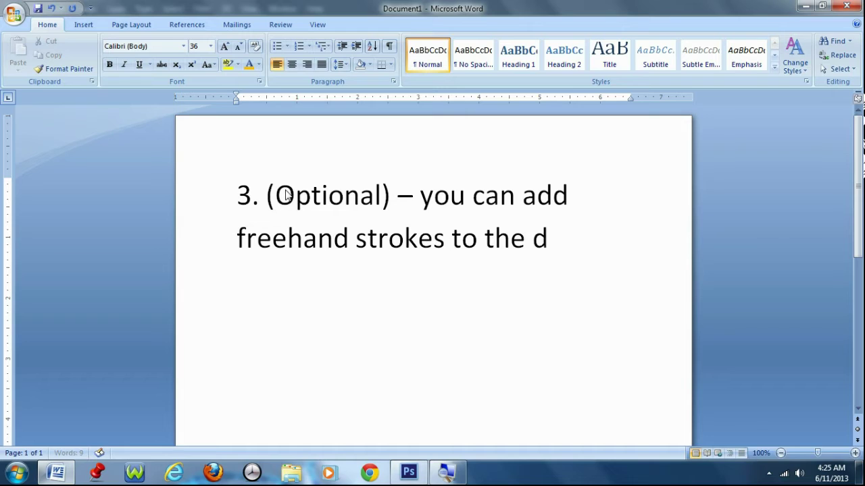
type("rawing.")
Select a 5 px, 100% hardness brush and expand the Overall Drawing group's layers.
left_click(805, 7)
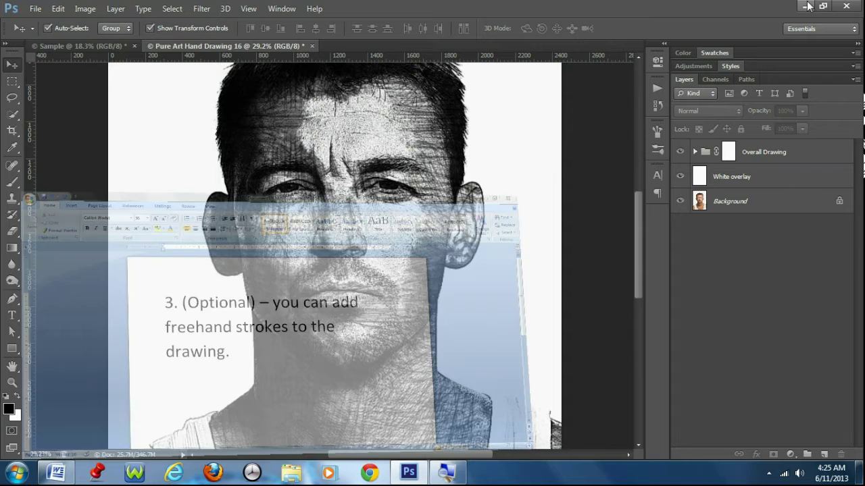
key("b")
left_click(64, 30)
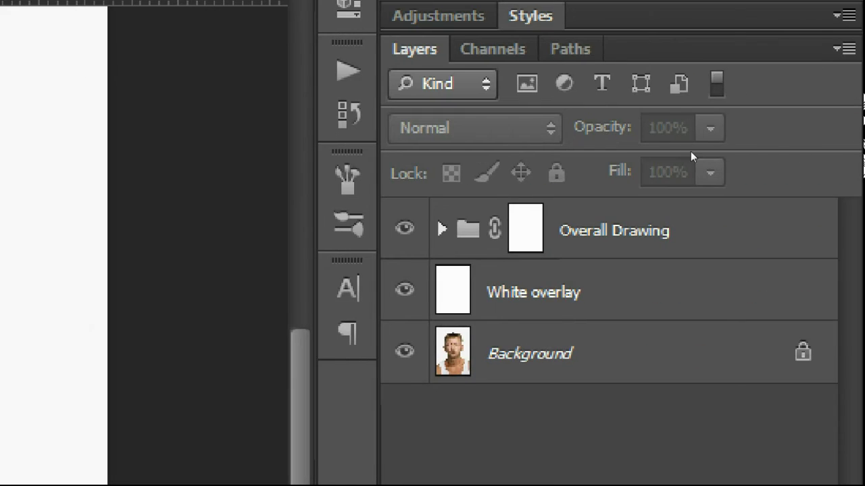
left_click(733, 284)
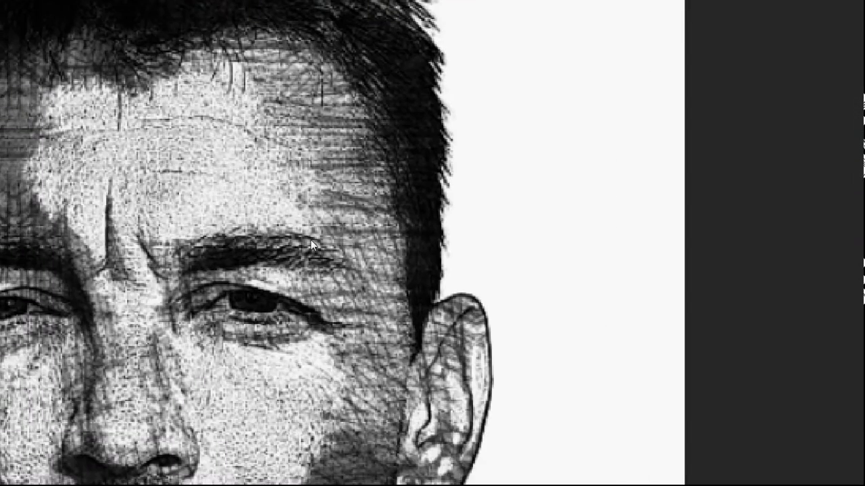
Paint pencil strokes beside the forehead line, along the nose's left side, and under the lower lip.
scroll(497, 218, "up", 3)
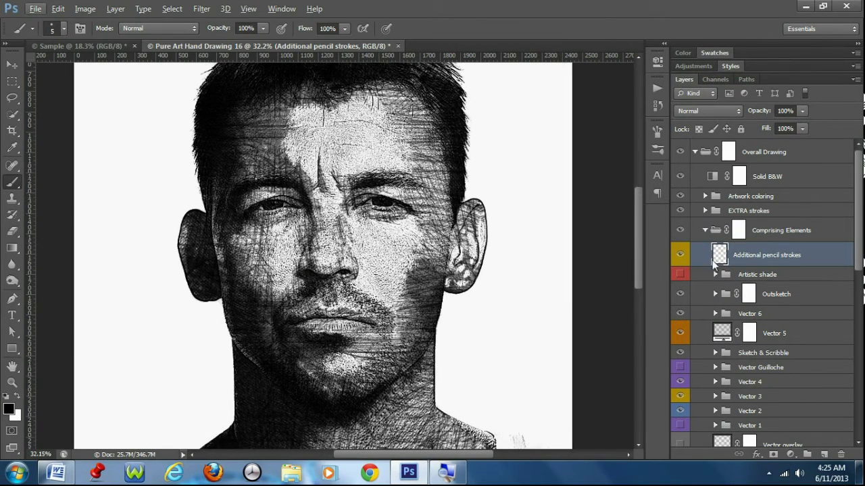
scroll(312, 129, "up", 1)
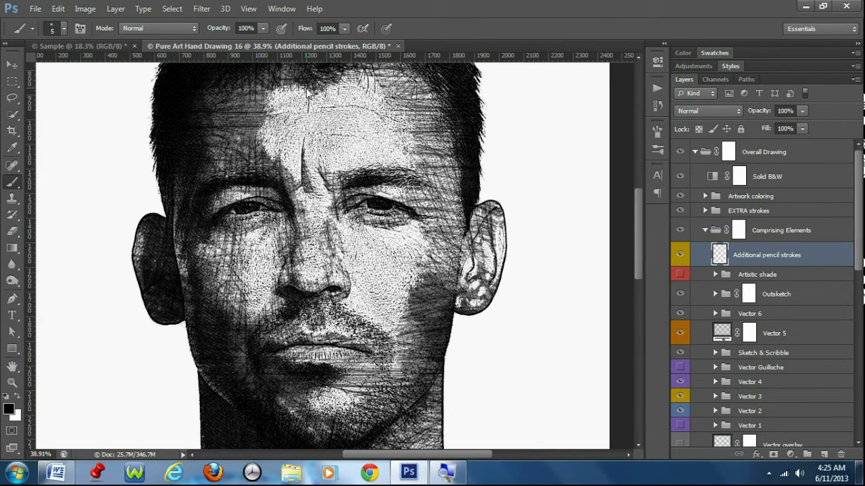
scroll(332, 152, "up", 1)
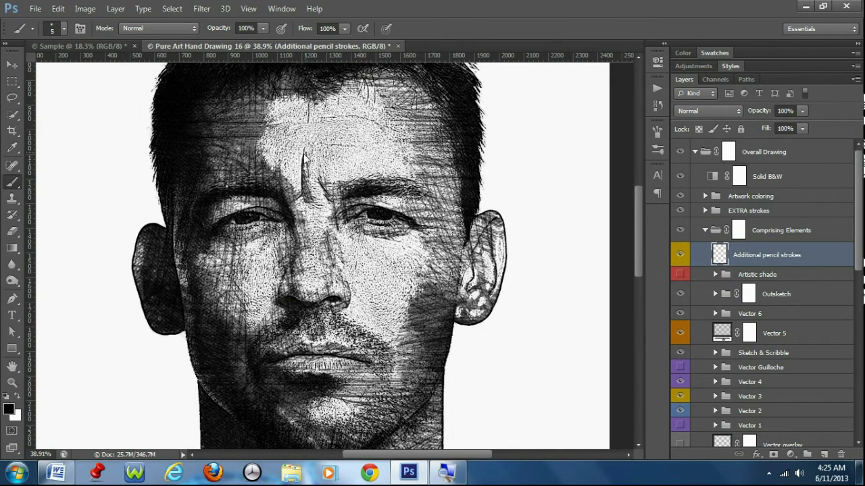
left_click_drag(305, 192, 304, 177)
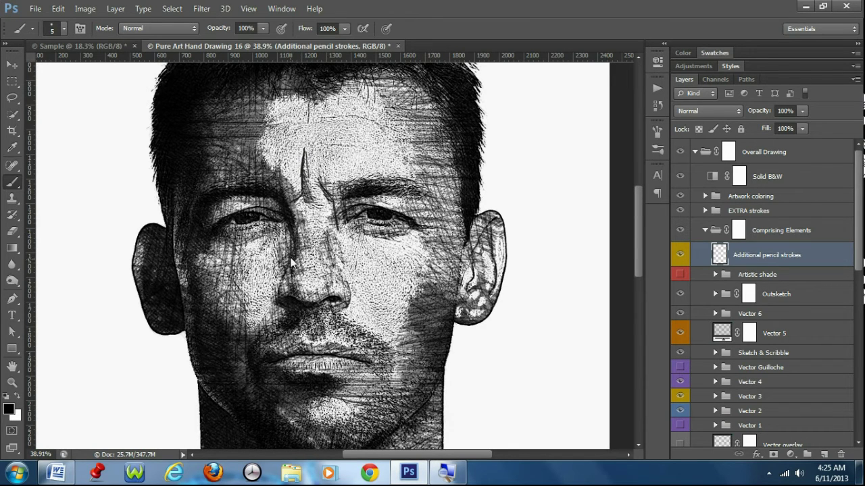
left_click_drag(288, 276, 288, 312)
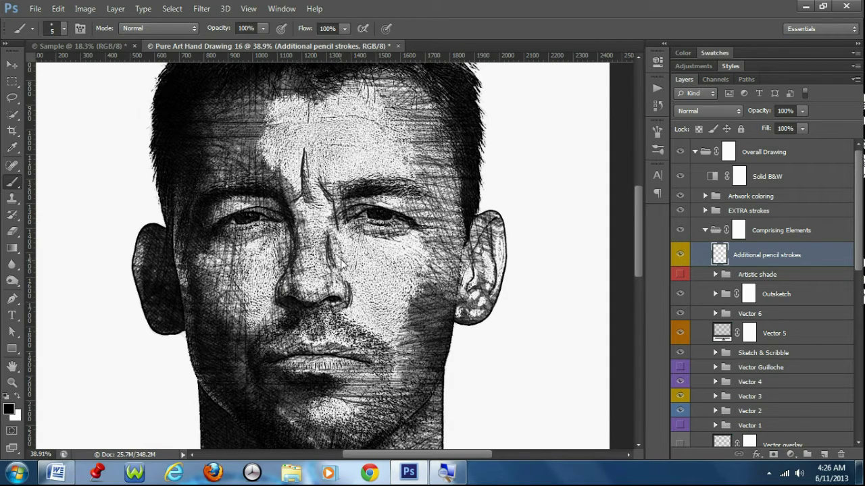
scroll(291, 297, "down", 3)
scroll(292, 297, "down", 1)
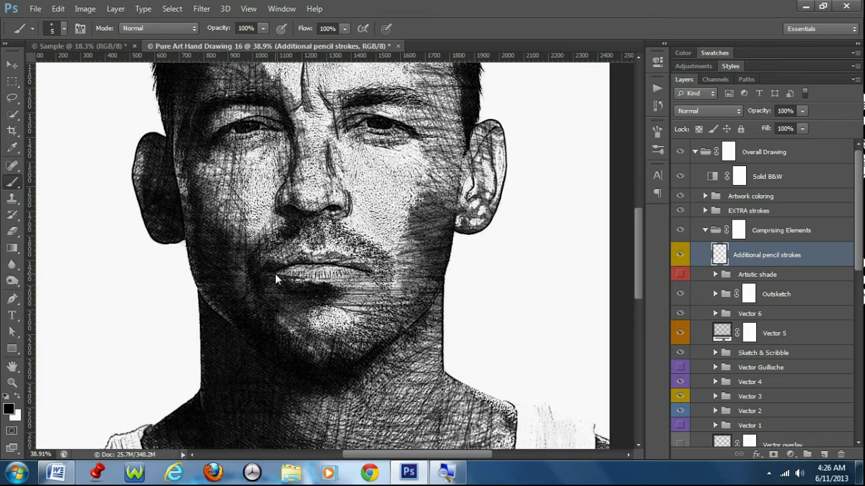
left_click_drag(360, 279, 357, 284)
key("e")
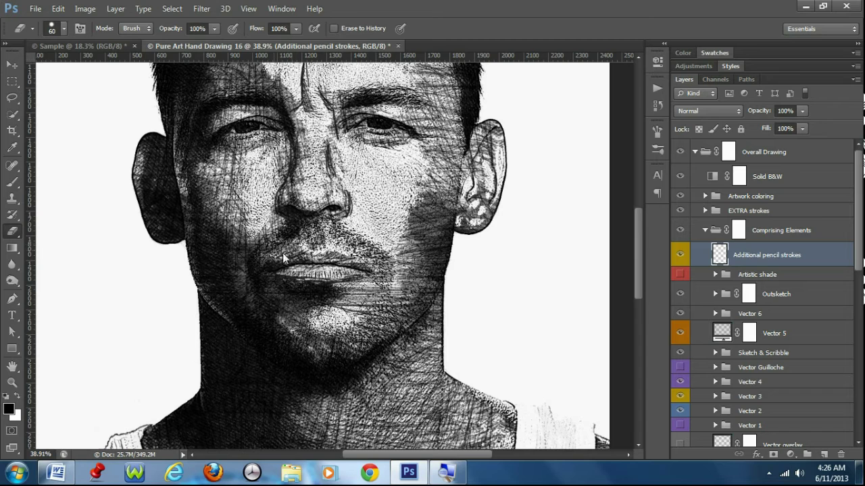
key("b")
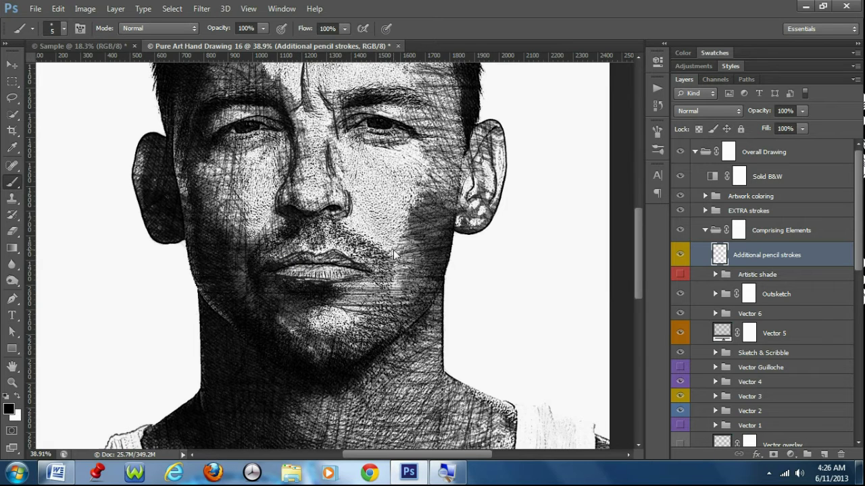
Draw a thin horizontal stroke across the forehead plus another diagonal forehead stroke.
scroll(394, 254, "up", 3)
left_click_drag(333, 116, 384, 117)
key("e")
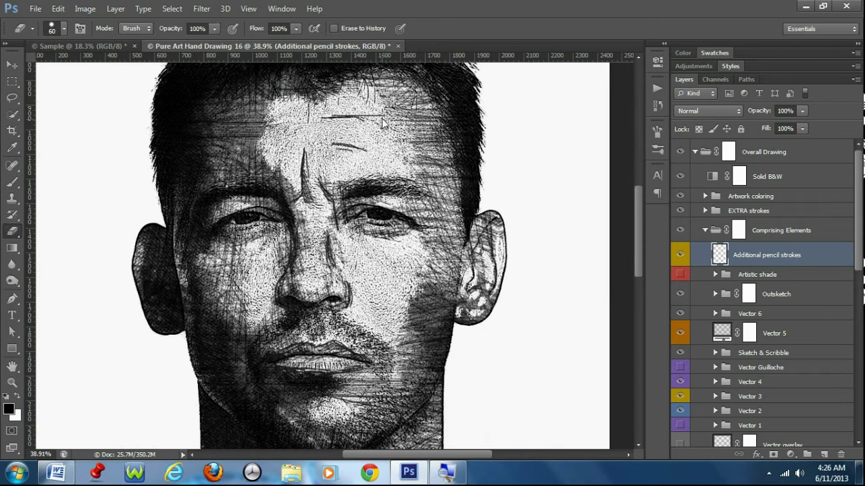
key("b")
mouse_move(281, 128)
left_mouse_down()
mouse_move(350, 119)
mouse_move(311, 154)
left_mouse_up()
scroll(438, 203, "down", 2)
scroll(438, 203, "down", 2)
scroll(437, 200, "down", 2)
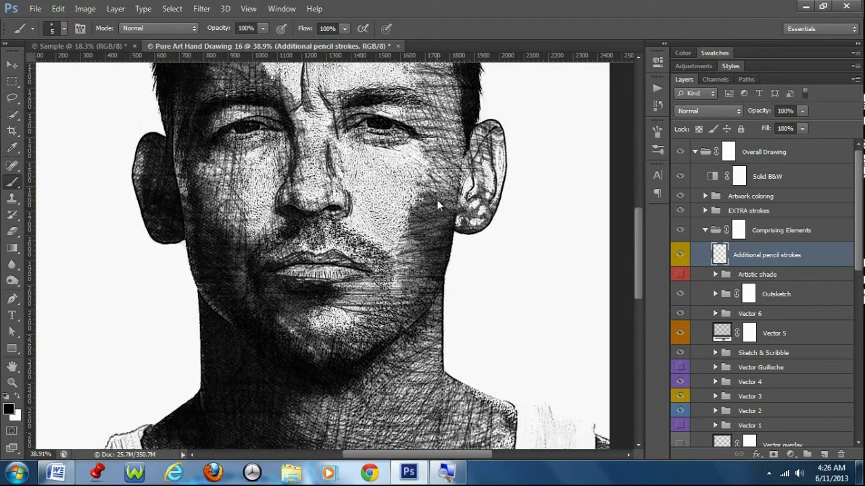
scroll(437, 200, "up", 7)
scroll(436, 205, "down", 3)
scroll(436, 204, "down", 2)
Trace pencil strokes along the left and right shoulder edges beside the straps.
scroll(433, 217, "down", 7)
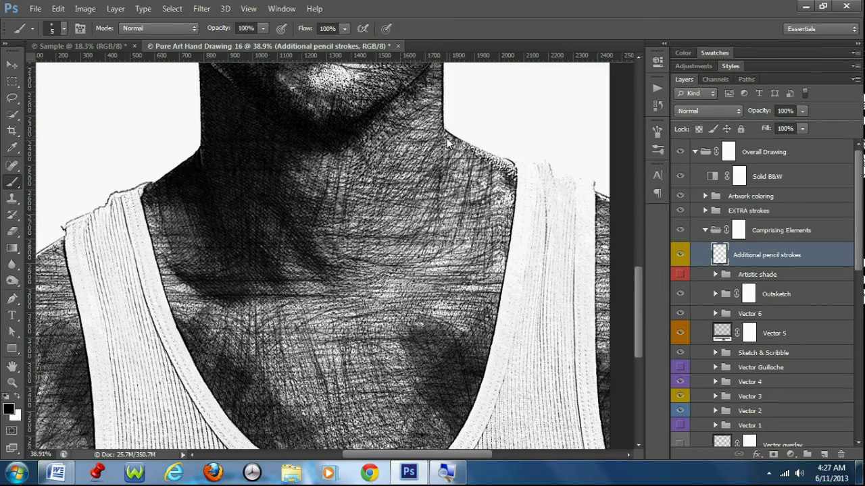
left_click_drag(470, 149, 594, 189)
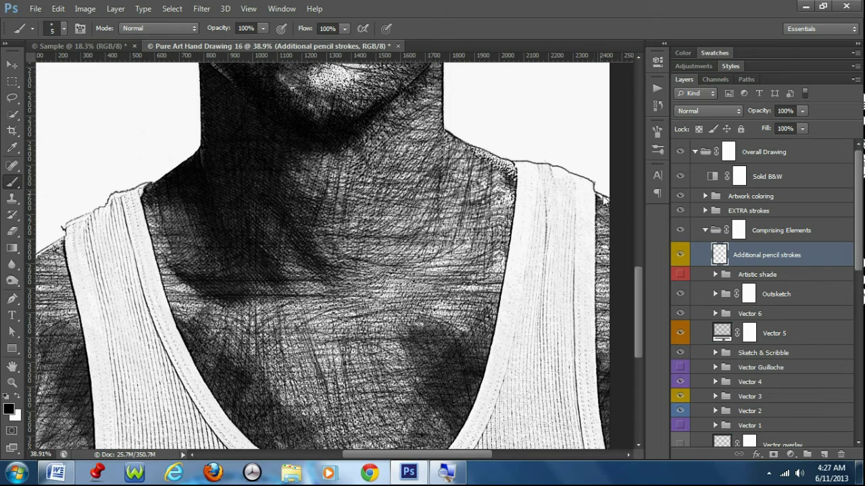
left_click_drag(208, 230, 349, 148)
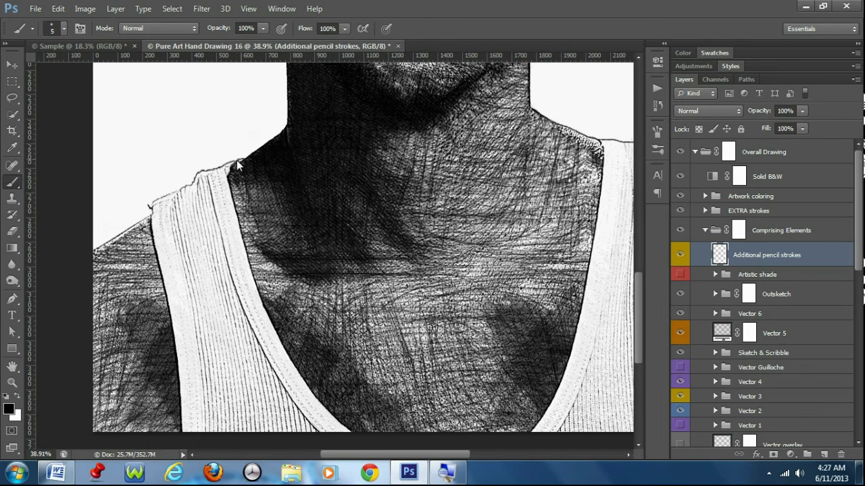
left_click_drag(206, 175, 150, 204)
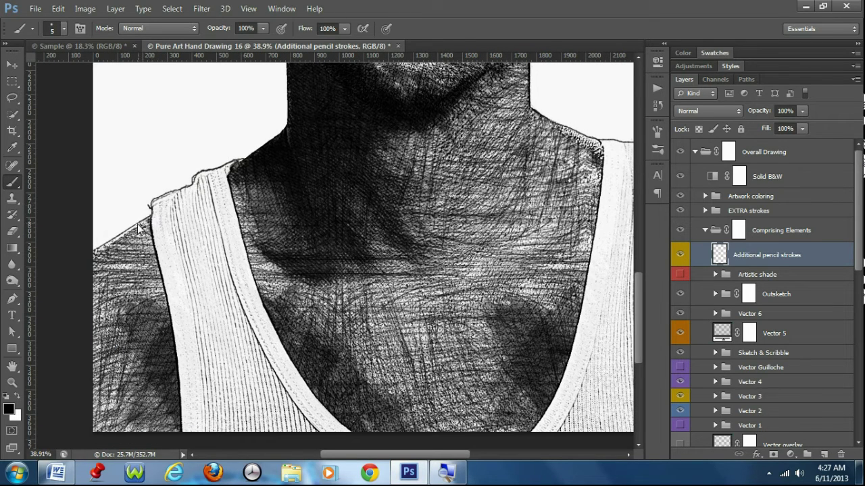
left_click_drag(423, 206, 307, 215)
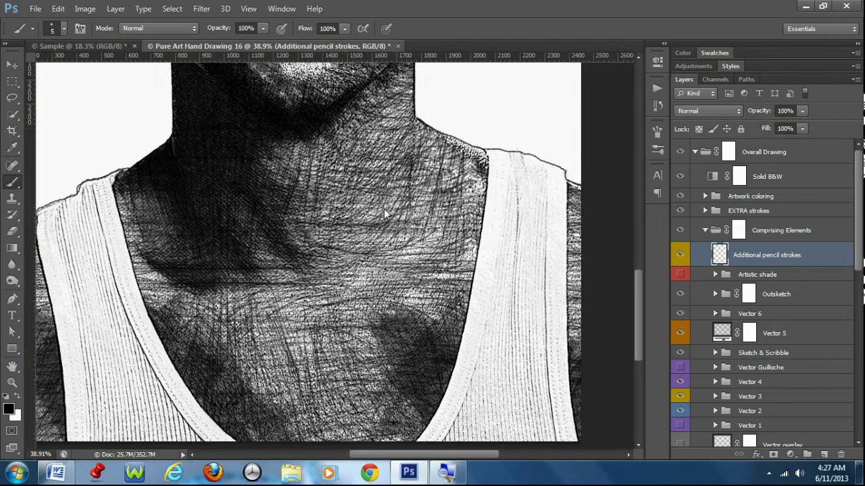
mouse_move(443, 135)
left_mouse_down()
mouse_move(501, 151)
mouse_move(480, 154)
left_mouse_up()
Revert to an earlier drawing state in the History panel to discard a misplaced stroke.
key("e")
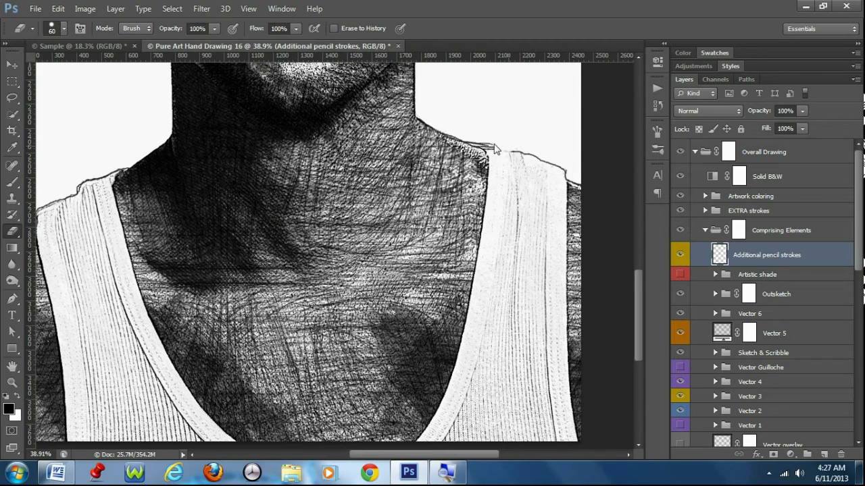
left_click(656, 105)
left_click_drag(468, 455, 490, 455)
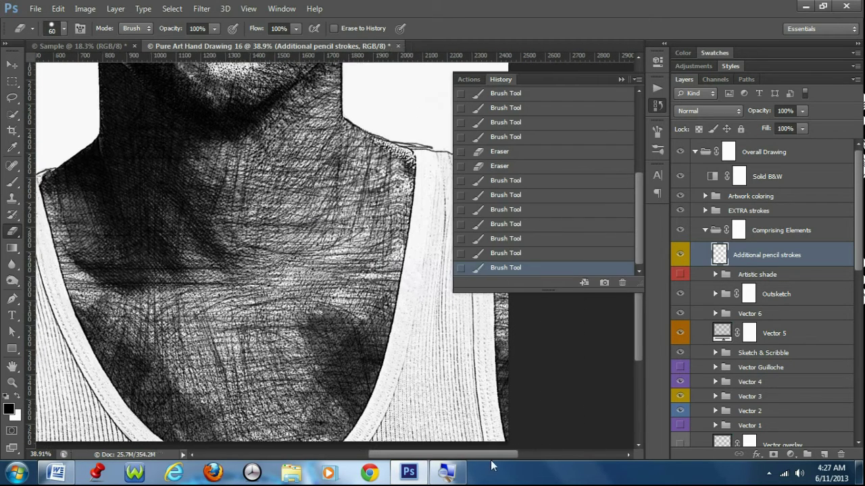
left_click(537, 238)
left_click(540, 209)
left_click(620, 79)
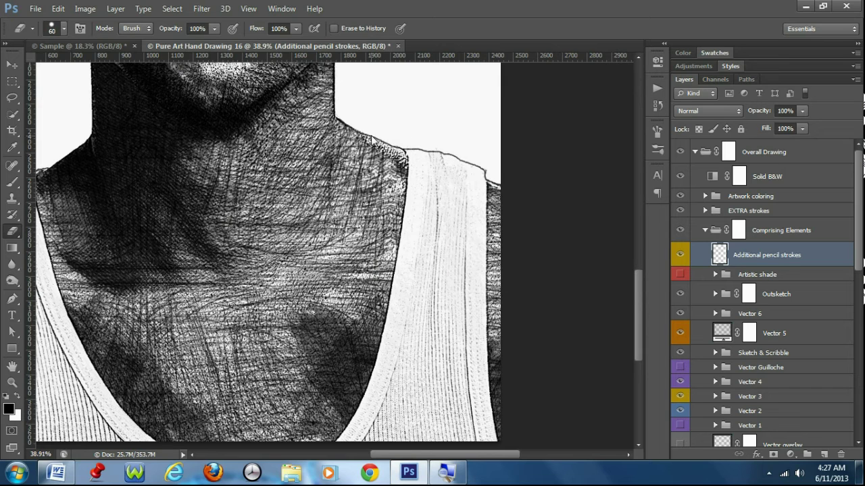
Redraw the right shoulder stroke, add a stroke along the strap's top edge, and zoom out.
key("b")
mouse_move(373, 137)
left_mouse_down()
mouse_move(463, 160)
mouse_move(484, 176)
left_mouse_up()
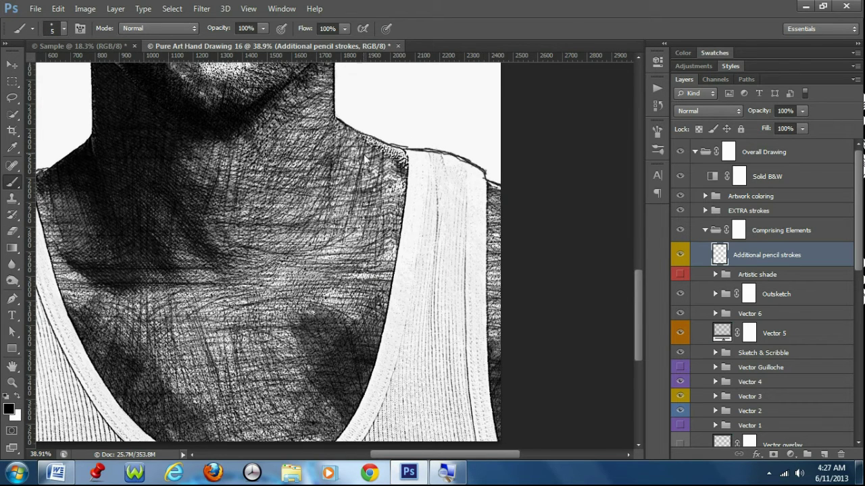
key("ctrl+shift+h")
mouse_move(270, 188)
left_mouse_down()
mouse_move(196, 220)
mouse_move(148, 265)
left_mouse_up()
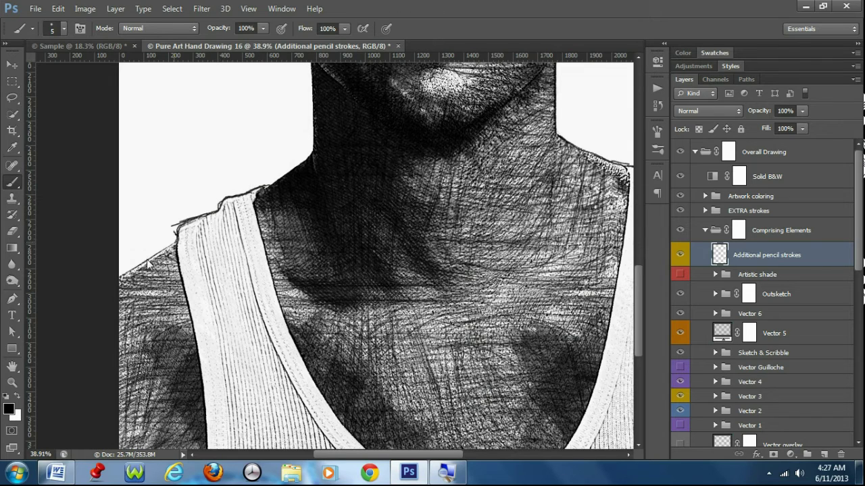
scroll(503, 163, "down", 2)
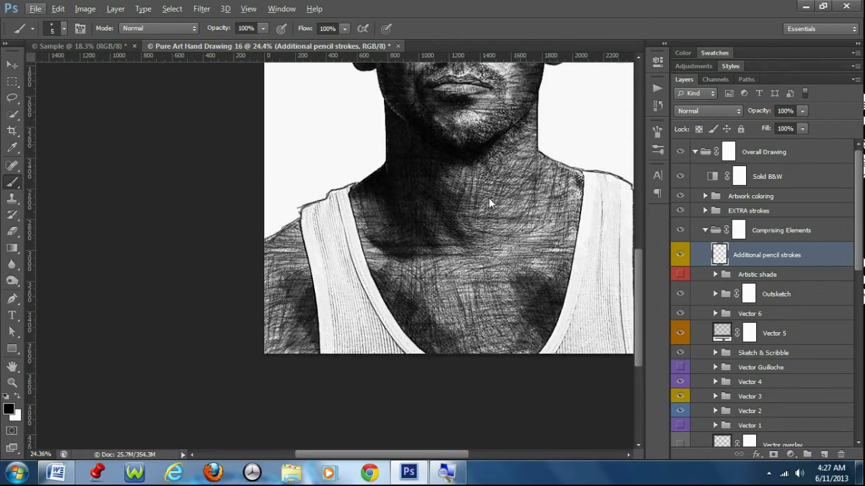
left_click_drag(488, 198, 407, 340)
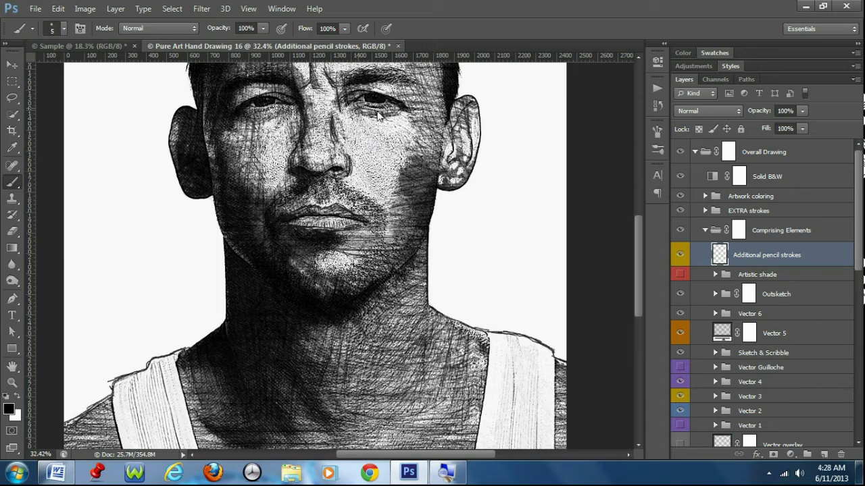
left_click_drag(374, 138, 449, 225)
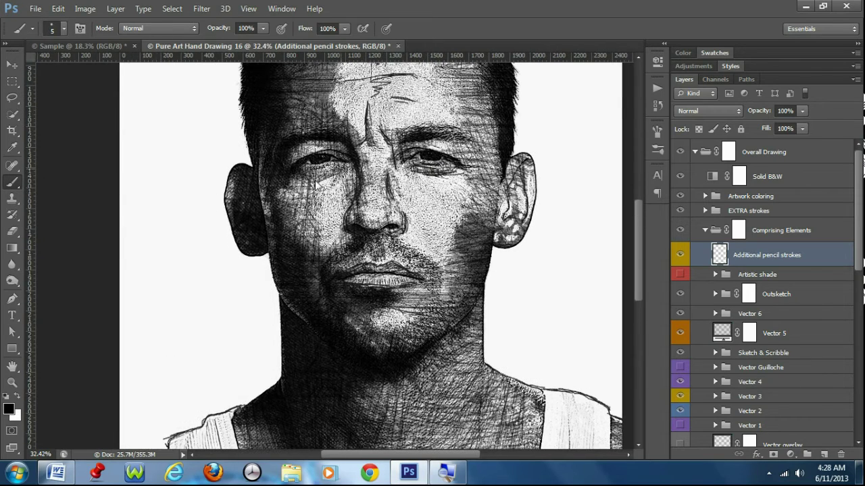
scroll(343, 220, "down", 3)
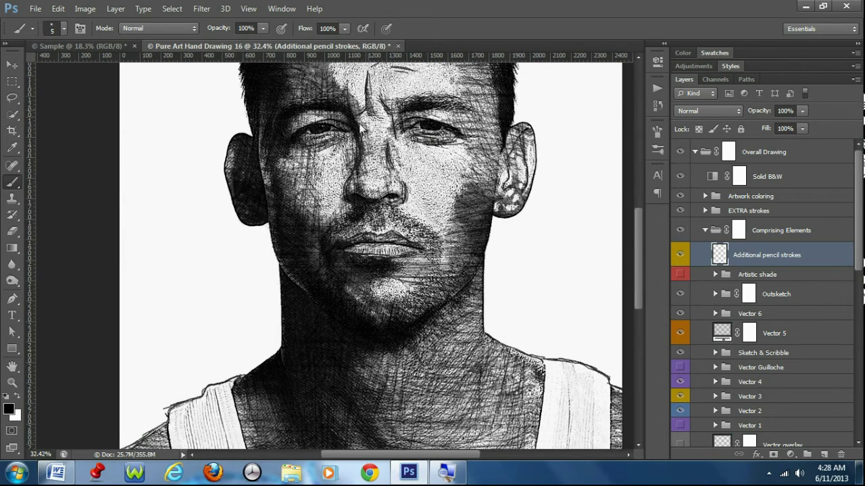
scroll(344, 220, "down", 3)
scroll(343, 220, "down", 3)
scroll(343, 220, "right", 2)
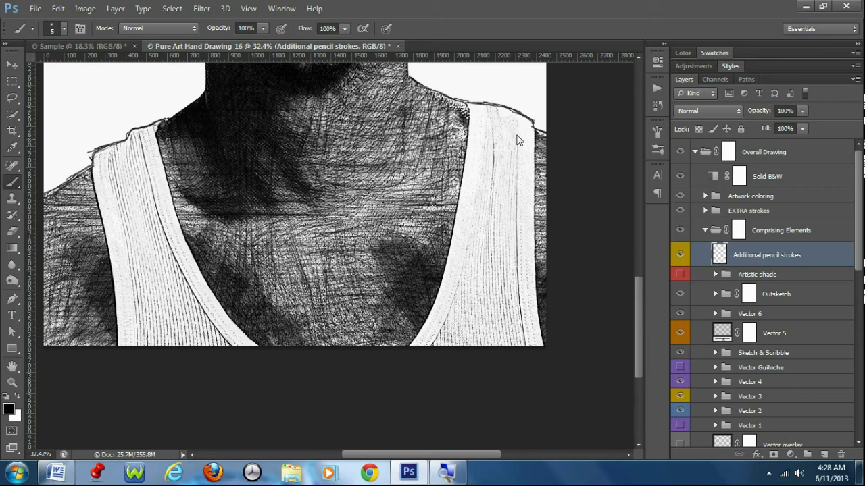
Draw dark lines down the right tank-top strap and erase the stray strokes.
left_click_drag(519, 149, 519, 233)
left_click_drag(517, 116, 520, 233)
mouse_move(519, 202)
left_mouse_down()
mouse_move(513, 195)
mouse_move(515, 262)
left_mouse_up()
key("e")
mouse_move(513, 192)
left_mouse_down()
mouse_move(517, 248)
mouse_move(524, 228)
mouse_move(529, 268)
left_mouse_up()
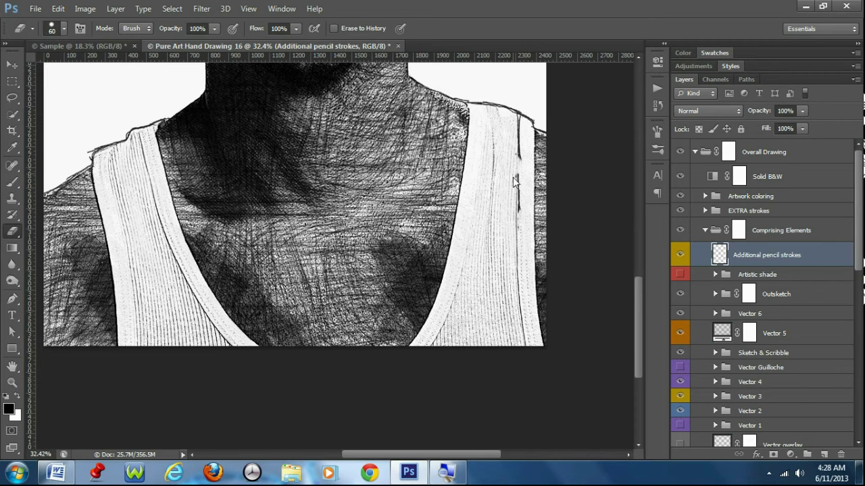
key("b")
Draw more lines down the right strap's edge and trace its inner edge lower.
scroll(520, 168, "down", 1)
left_click_drag(520, 169, 529, 296)
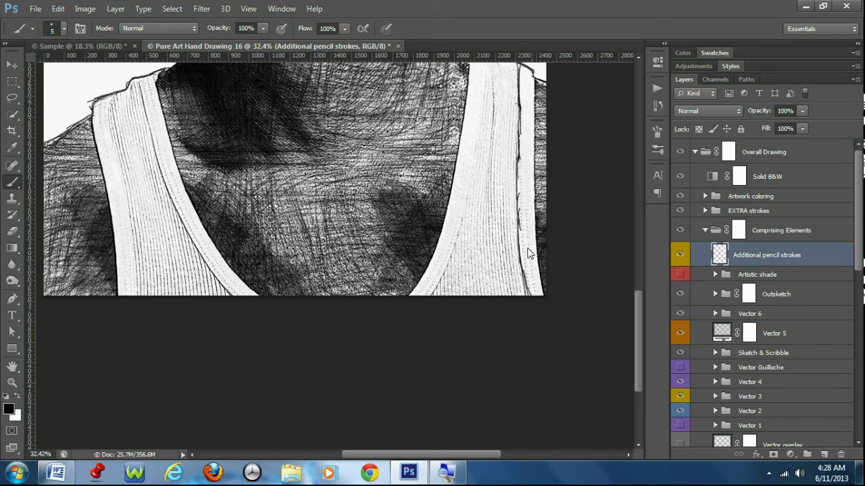
scroll(524, 181, "up", 1)
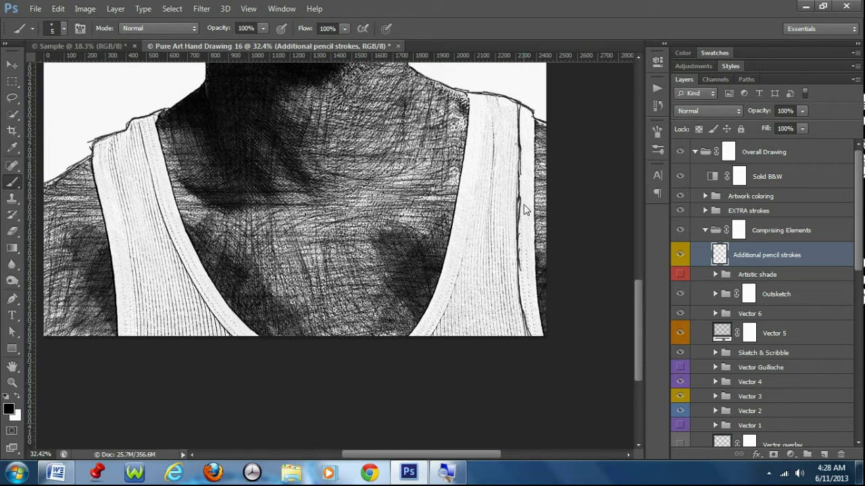
scroll(529, 179, "down", 1)
left_click_drag(495, 89, 480, 222)
left_click_drag(466, 281, 436, 336)
Undo a misplaced strap stroke, then trace the strap's left edge and extend it downward.
scroll(473, 207, "up", 1)
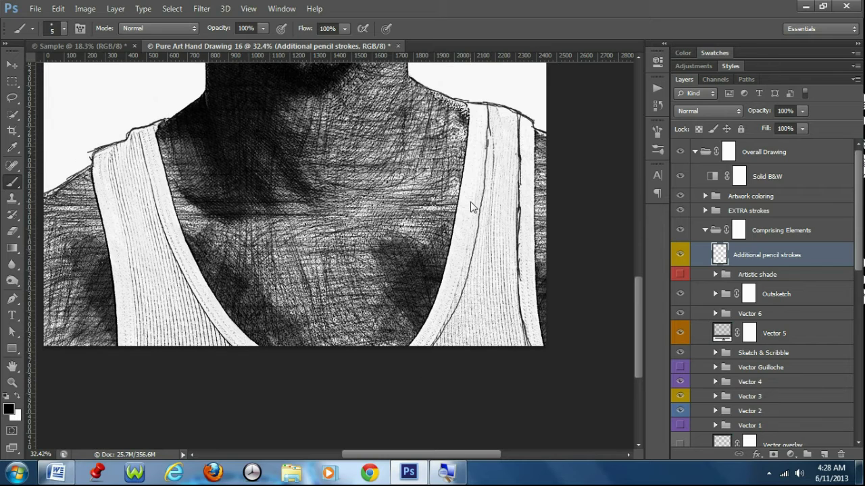
left_click_drag(483, 108, 485, 150)
key("ctrl+z")
key("e")
key("b")
mouse_move(487, 105)
left_mouse_down()
mouse_move(492, 184)
mouse_move(481, 252)
left_mouse_up()
key("e")
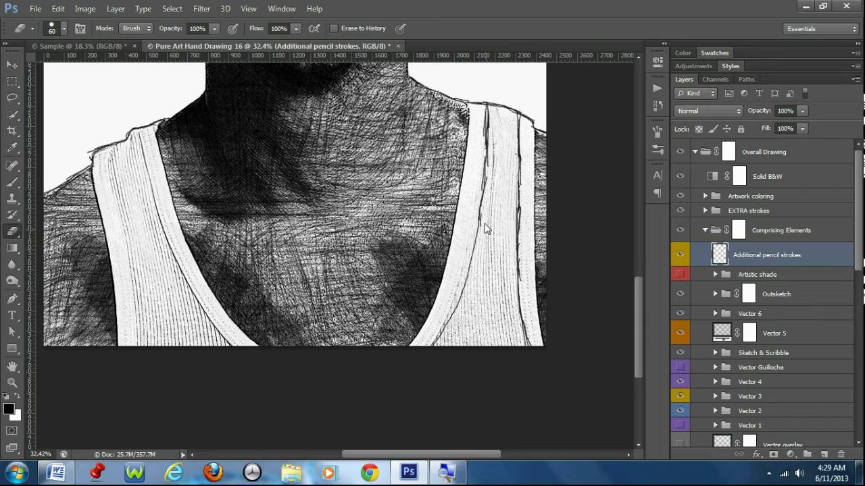
scroll(485, 228, "down", 3)
key("b")
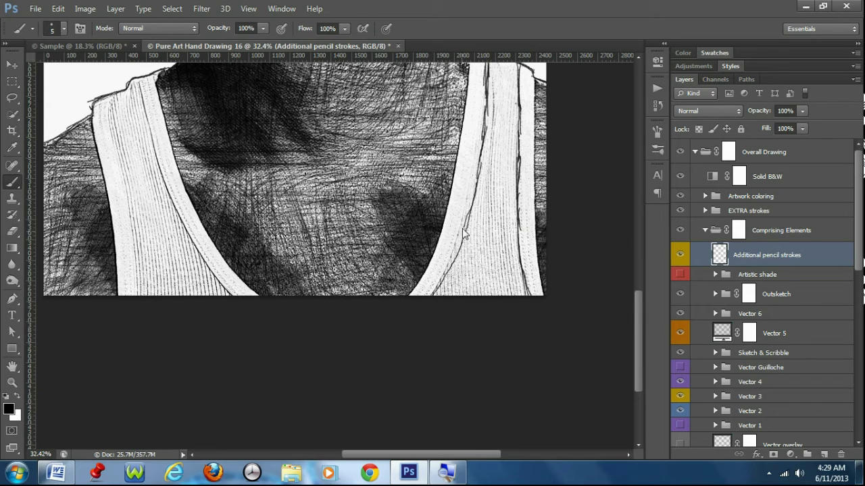
left_click_drag(465, 233, 450, 288)
scroll(484, 230, "up", 5)
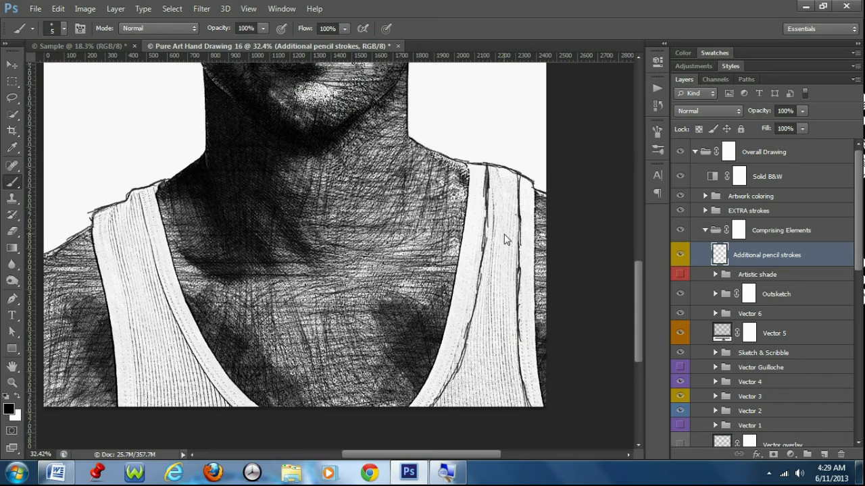
Draw pencil lines down the strap's inner edge and add short diagonal hatches low on it.
scroll(506, 237, "down", 2)
scroll(505, 237, "left", 5)
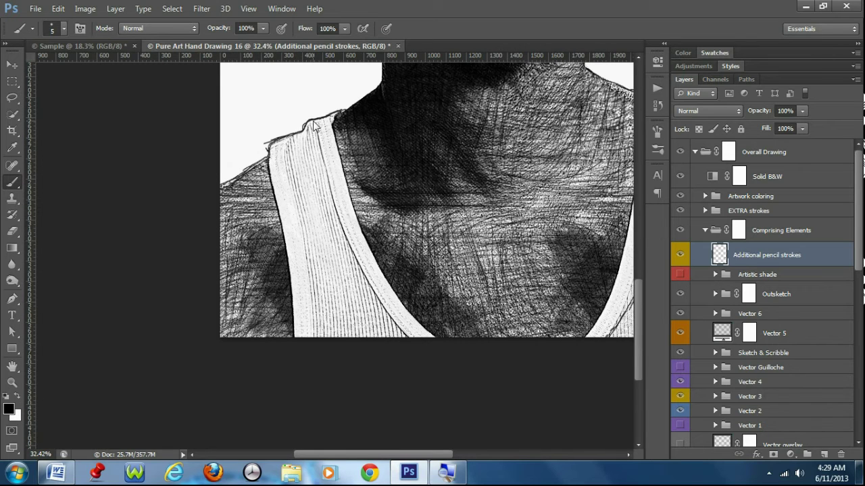
mouse_move(318, 127)
left_mouse_down()
mouse_move(340, 226)
mouse_move(326, 160)
mouse_move(343, 231)
mouse_move(381, 308)
left_mouse_up()
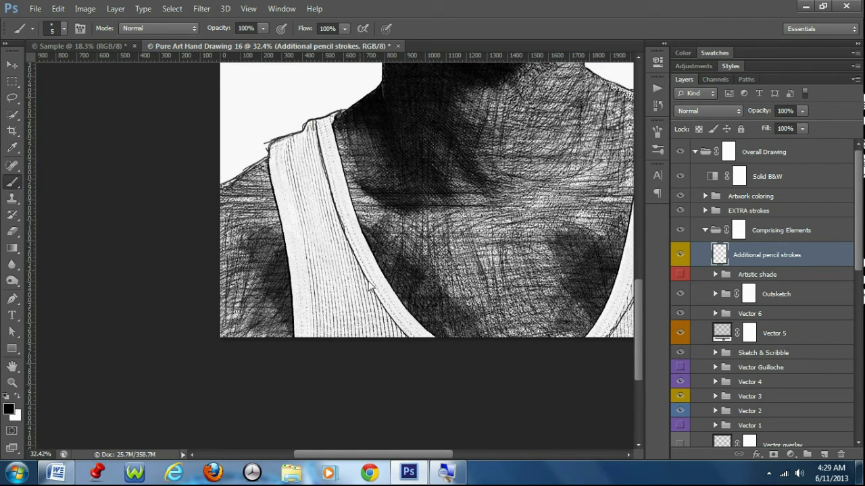
left_click_drag(318, 143, 348, 270)
left_click_drag(350, 270, 327, 300)
left_click_drag(352, 291, 326, 306)
scroll(293, 153, "up", 1)
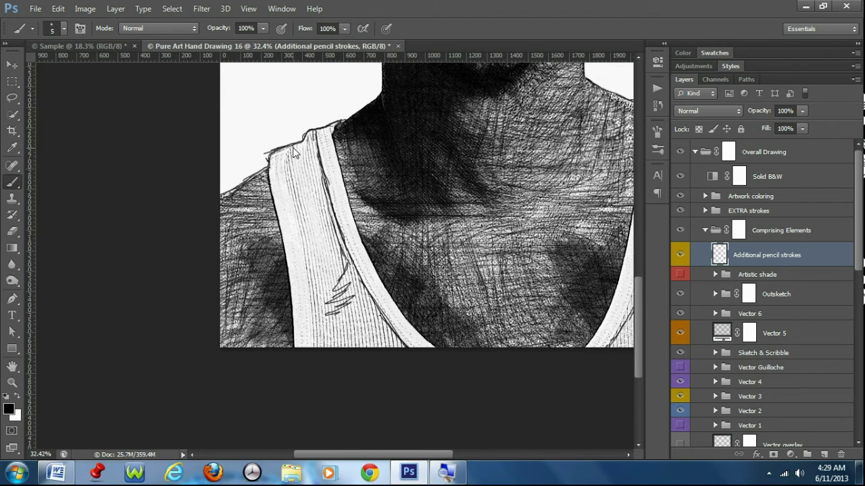
Paint three more dark strokes down the strap's left inner edge.
left_click_drag(287, 160, 322, 346)
mouse_move(293, 153)
left_mouse_down()
mouse_move(289, 180)
mouse_move(318, 331)
left_mouse_up()
left_click_drag(284, 175, 314, 295)
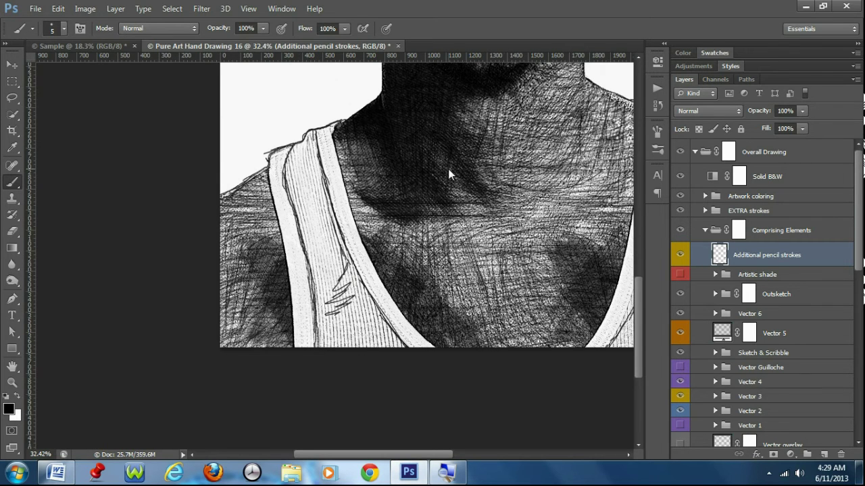
scroll(541, 108, "down", 1, "alt")
scroll(511, 212, "up", 3)
scroll(436, 191, "up", 3)
Collapse the Comprising Elements group in the Layers panel.
scroll(435, 191, "up", 2)
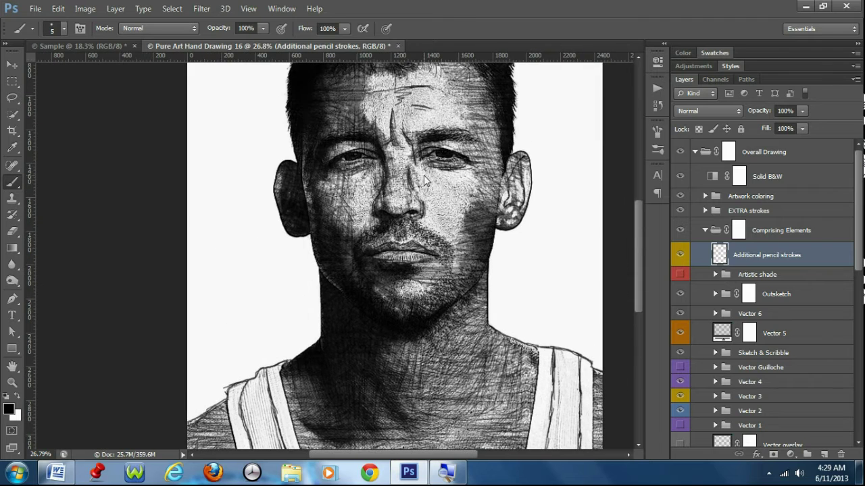
scroll(424, 175, "up", 1)
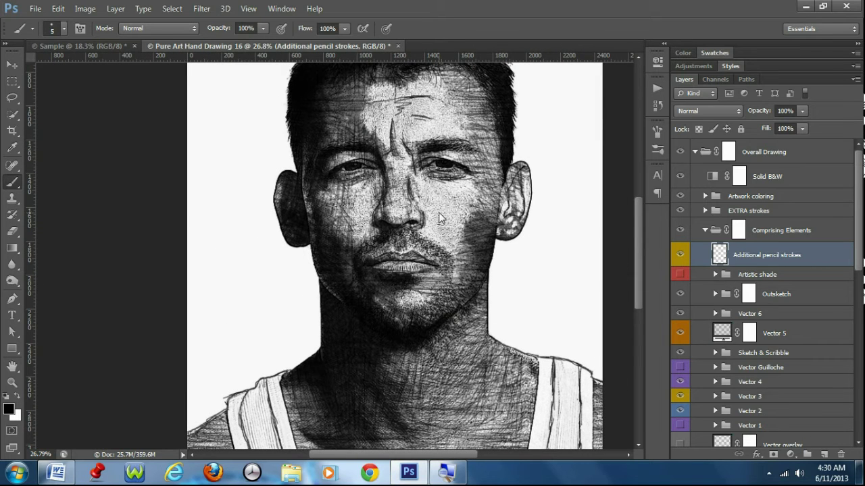
scroll(439, 203, "down", 5)
scroll(440, 189, "down", 2, "alt")
scroll(417, 151, "up", 2)
scroll(375, 220, "up", 1)
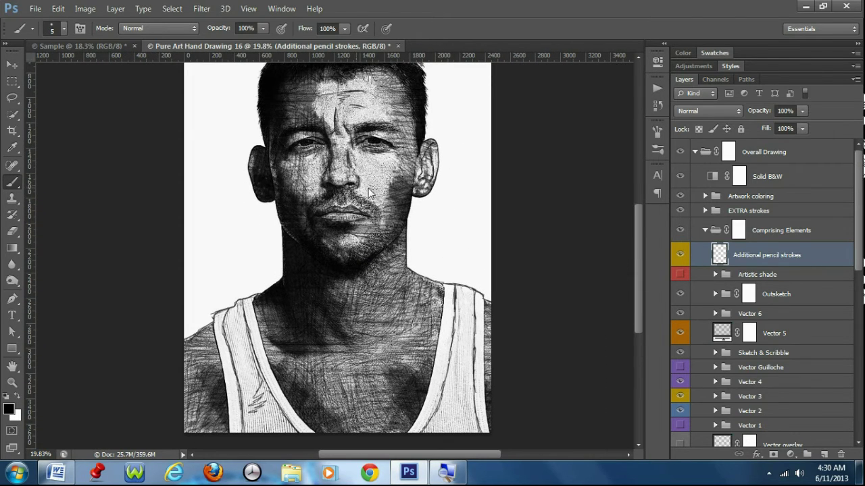
left_click(704, 230)
scroll(503, 215, "down", 1)
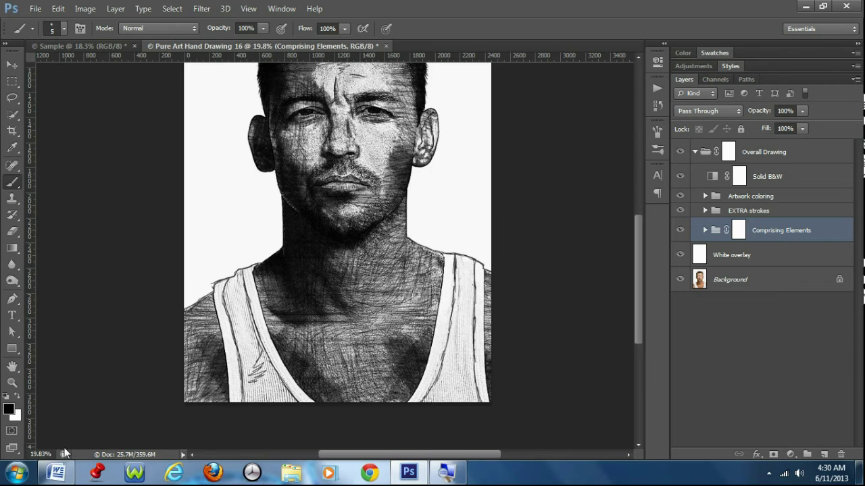
Change the Word title card heading to '4. (Optional) – add edge cut'.
left_click(59, 473)
left_click(251, 198)
key("BackSpace")
type("4")
left_click_drag(419, 196, 455, 281)
type("add ")
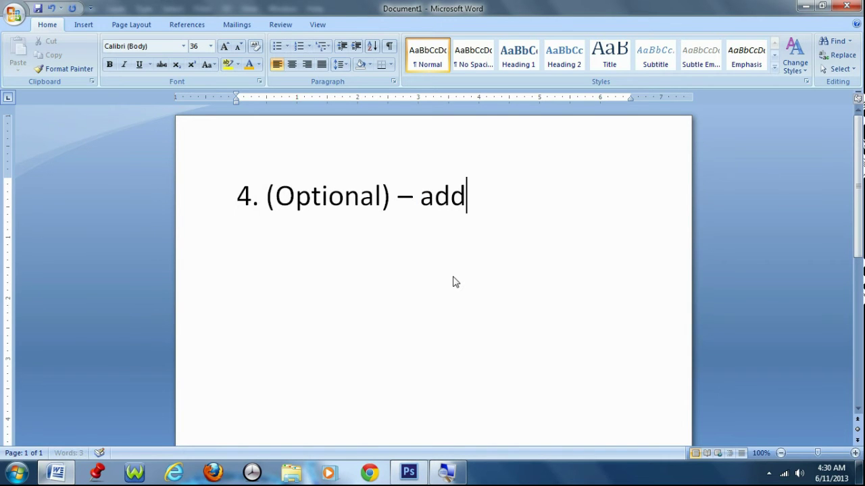
type("edge cut")
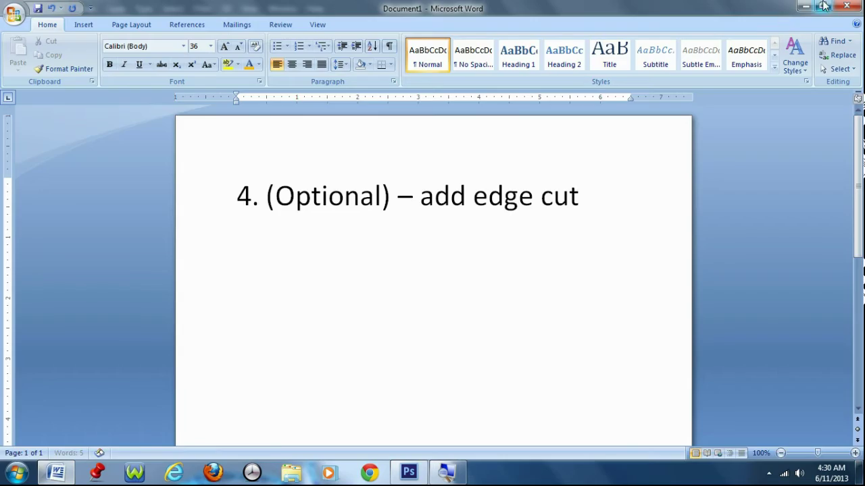
Back in Photoshop, collapse the Overall Drawing group and make it the active layer.
left_click(805, 6)
left_click(694, 151)
left_click(746, 154)
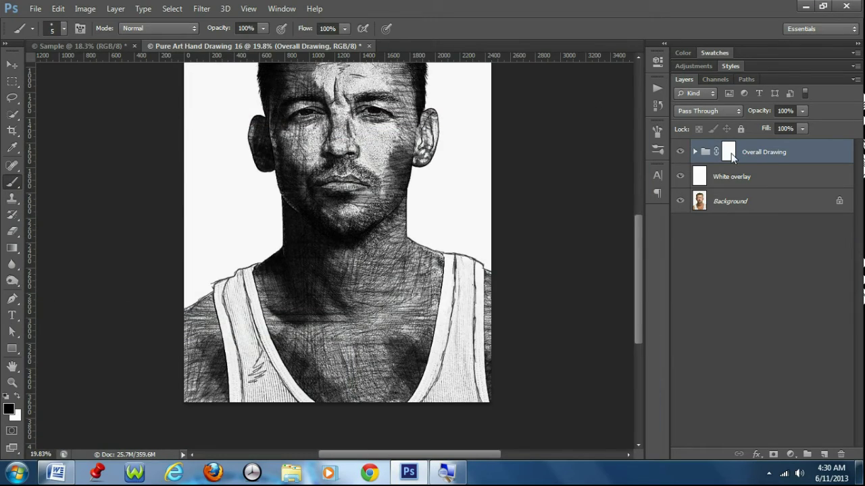
Paint white on Overall Drawing's black mask with a 700 px soft brush, revealing face and neck.
left_click(61, 28)
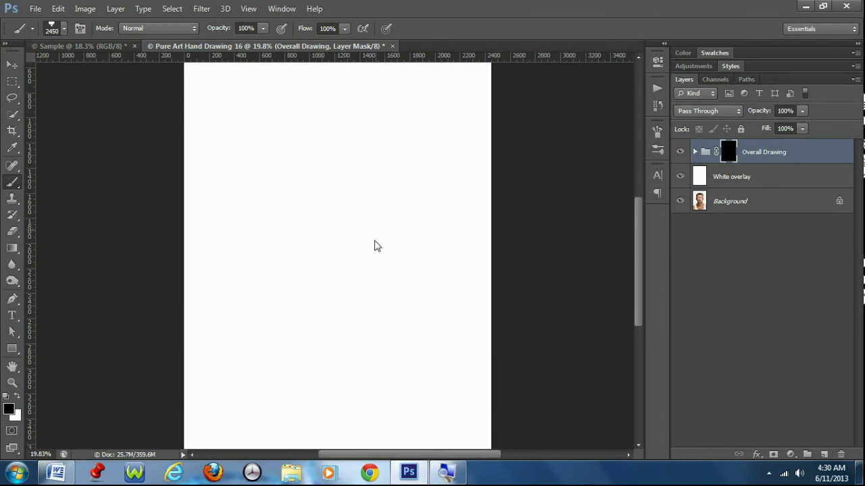
key("x")
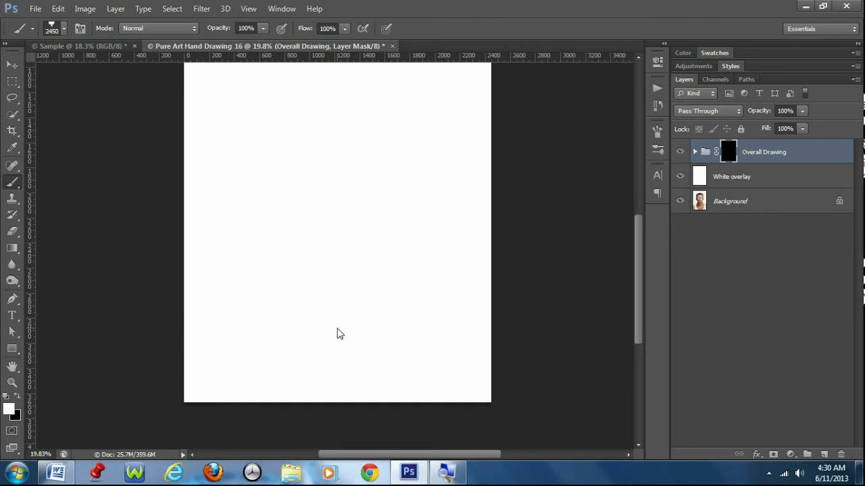
left_click(338, 333)
left_click(54, 28)
left_click(453, 11)
key("bracketleft")
key("bracketleft")
key("bracketleft")
mouse_move(345, 245)
left_mouse_down()
mouse_move(303, 227)
mouse_move(389, 251)
mouse_move(185, 146)
left_mouse_up()
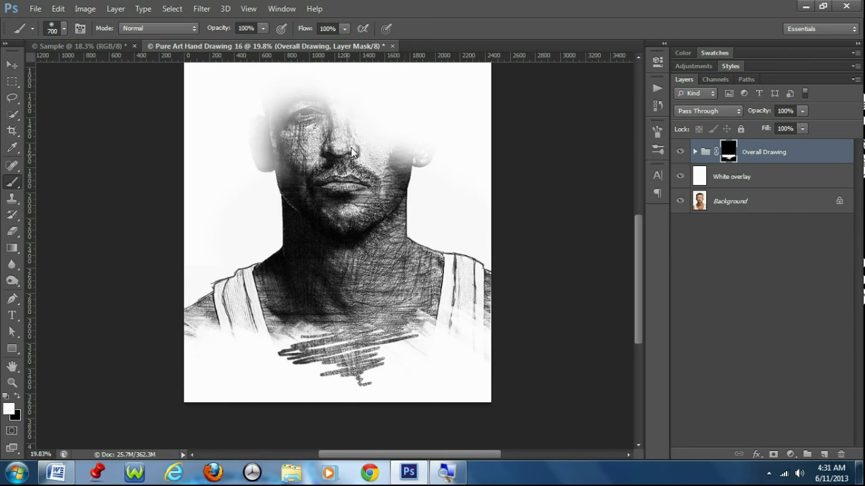
scroll(185, 146, "up", 3)
mouse_move(432, 219)
left_mouse_down()
mouse_move(343, 81)
mouse_move(281, 108)
left_mouse_up()
scroll(281, 108, "up", 2)
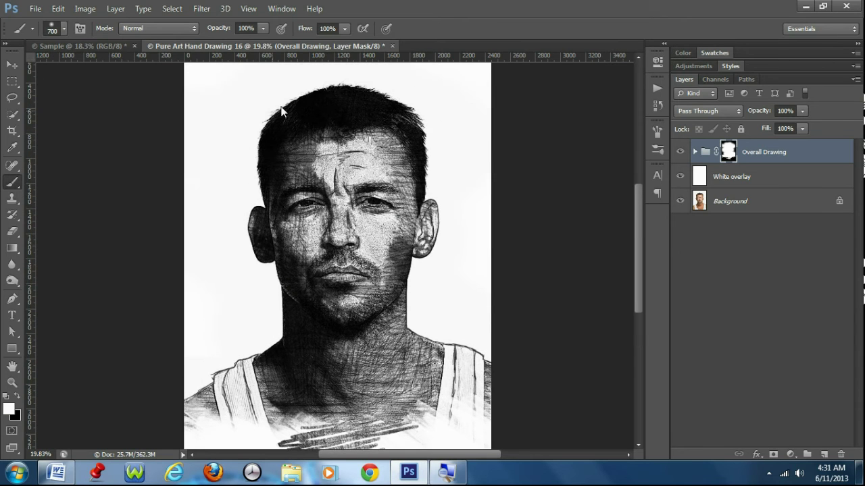
scroll(377, 213, "up", 3)
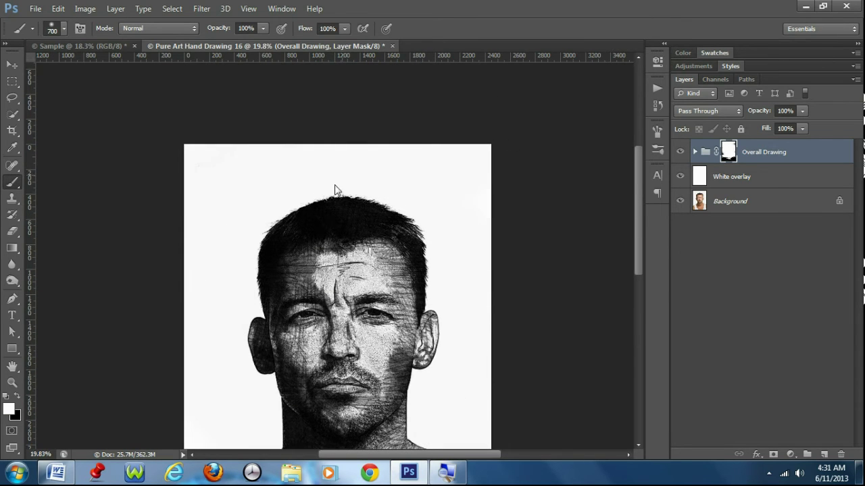
scroll(335, 189, "down", 4)
scroll(473, 166, "up", 2)
Group Overall Drawing with White overlay and name the group 'Pure Art'.
key("v")
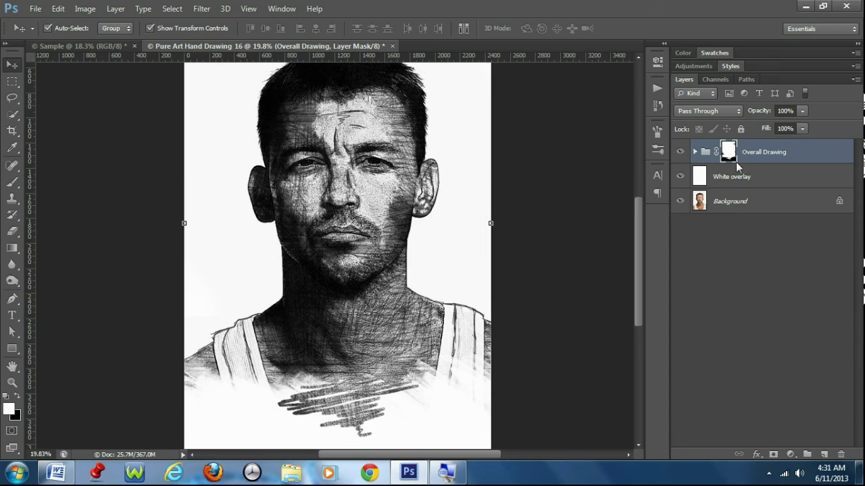
left_click(718, 179, "shift")
key("ctrl+g")
double_click(733, 149)
type("Pure Art")
key("Return")
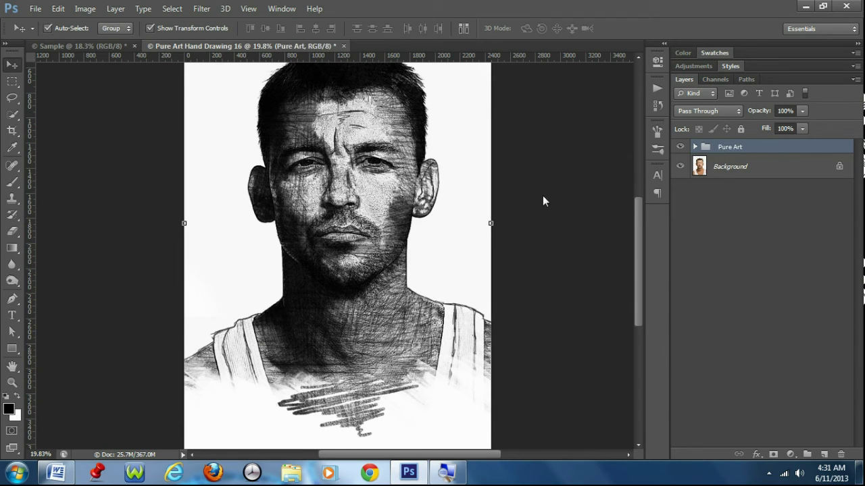
In full-screen view, toggle the Pure Art group's visibility to compare against the original photo.
key("f")
key("f")
scroll(510, 216, "up", 1)
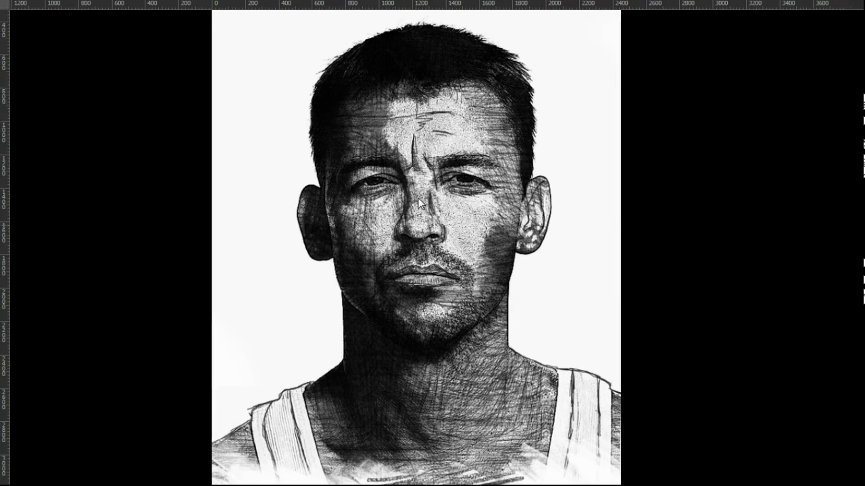
left_click(681, 113)
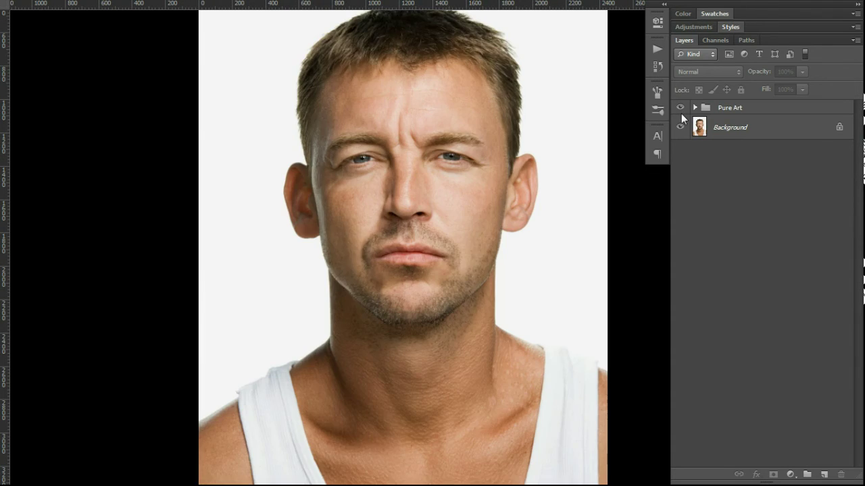
scroll(639, 210, "down", 2)
left_click(681, 105)
left_click(681, 105)
left_click(680, 106)
left_click(680, 106)
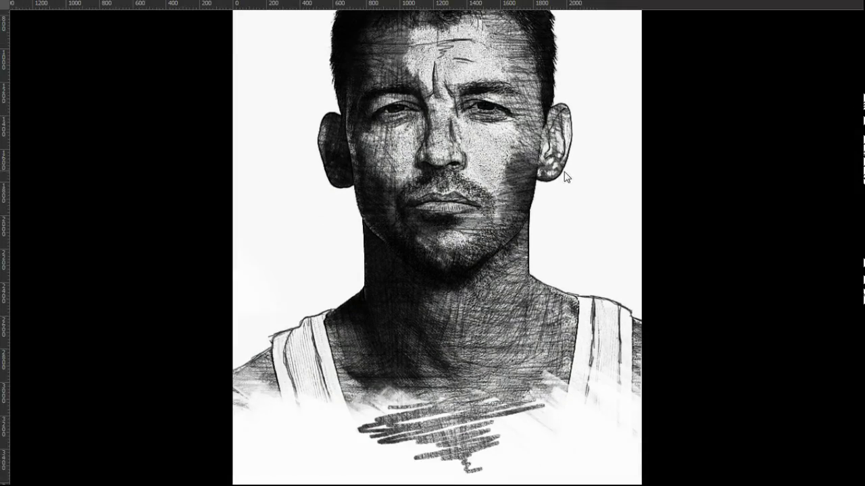
Zoom in and pan to inspect the face up close.
scroll(567, 177, "up", 1)
scroll(541, 192, "up", 2)
scroll(513, 209, "up", 1)
scroll(493, 226, "up", 1)
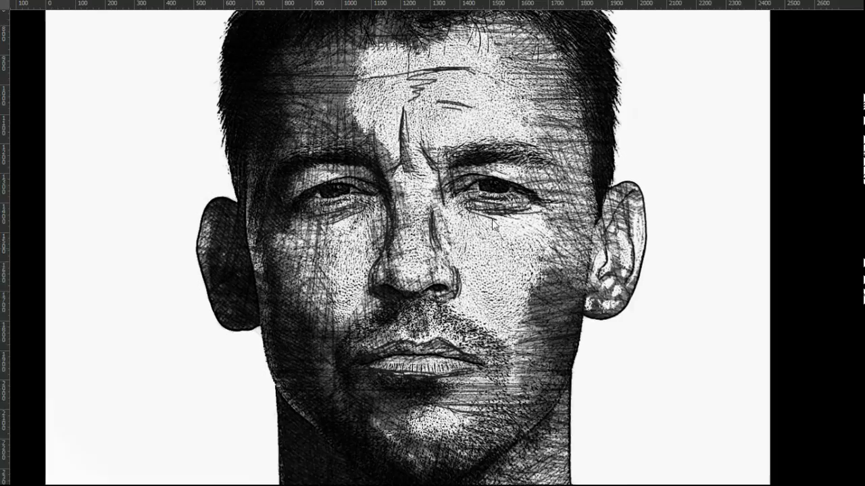
scroll(496, 236, "down", 5)
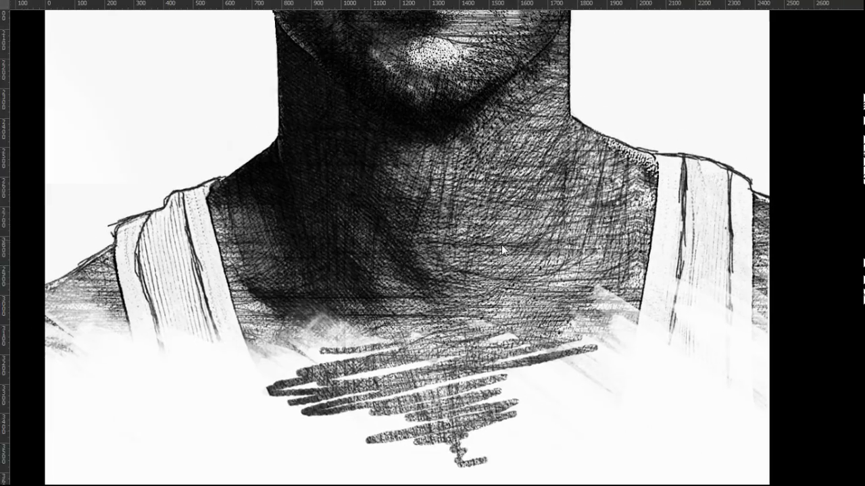
scroll(502, 250, "up", 1)
scroll(502, 249, "up", 4)
scroll(501, 250, "up", 1)
scroll(501, 250, "up", 2)
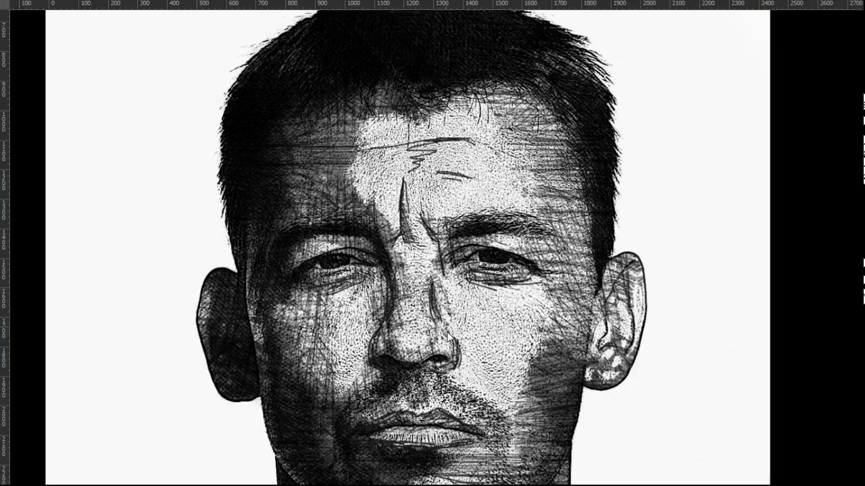
left_click_drag(449, 319, 438, 295)
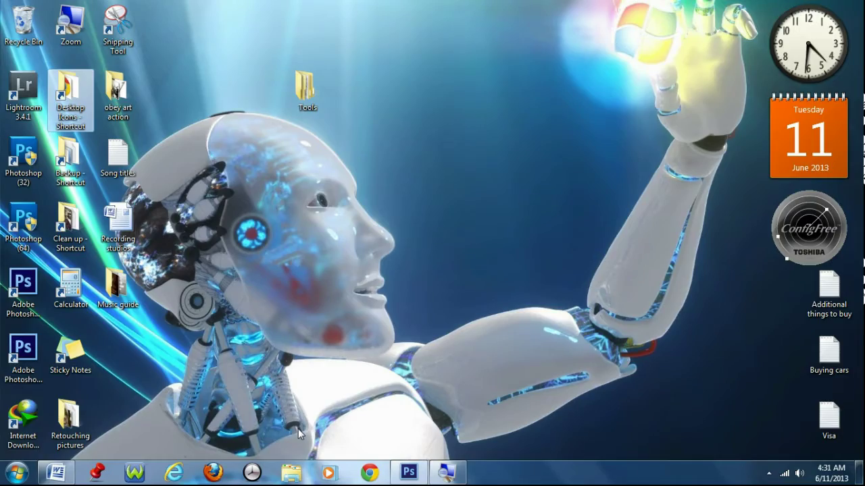
Replace the Word title card's text with 'Thanks for watching'.
type("hoto")
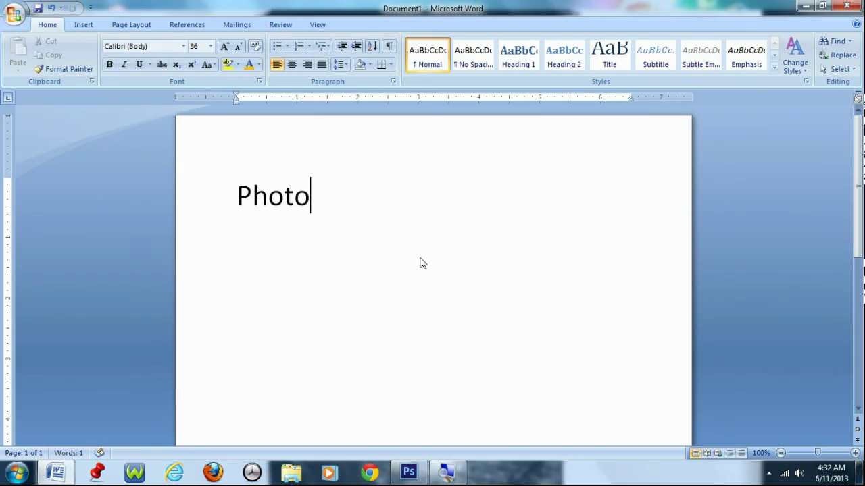
type("-realistic result!")
key("ctrl+a")
type("Thanks for wat")
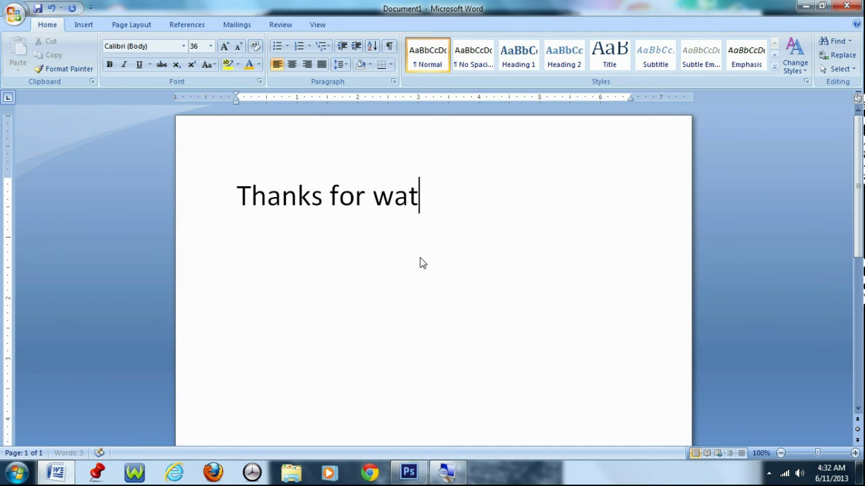